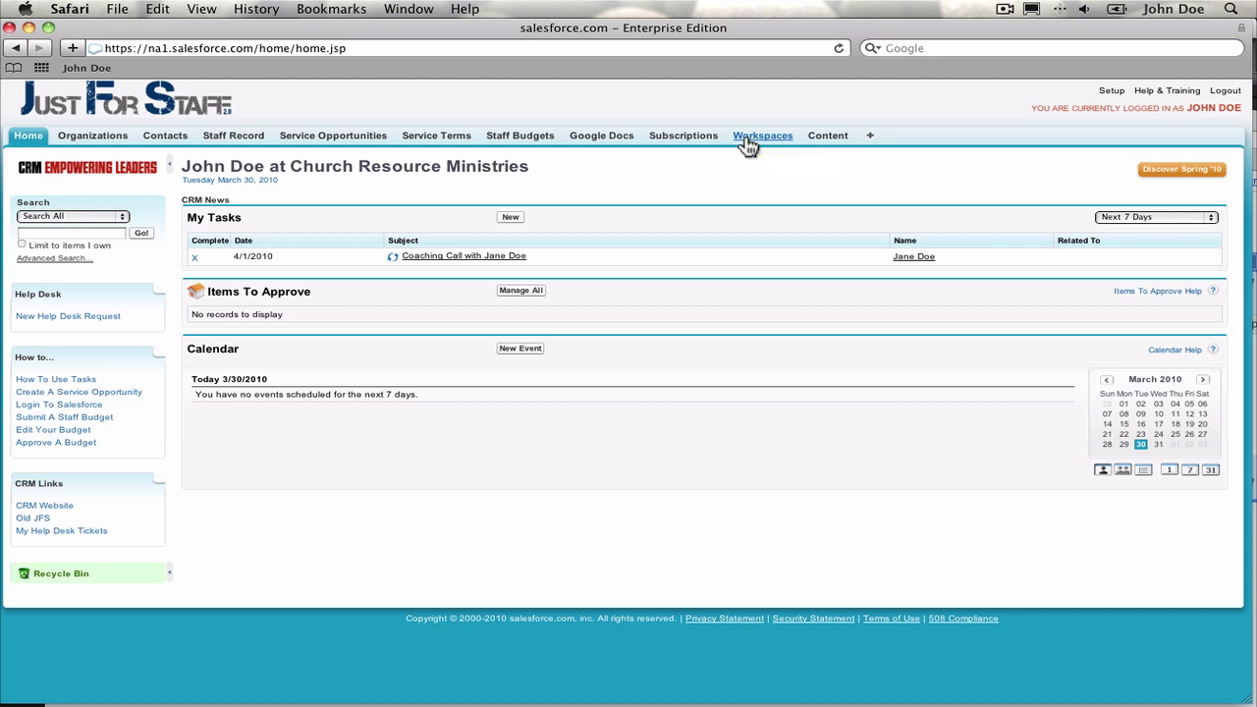
Step: Open the Workspaces overview and look at the logged-in user's own workspace and the New Workspace wizard
click(749, 139)
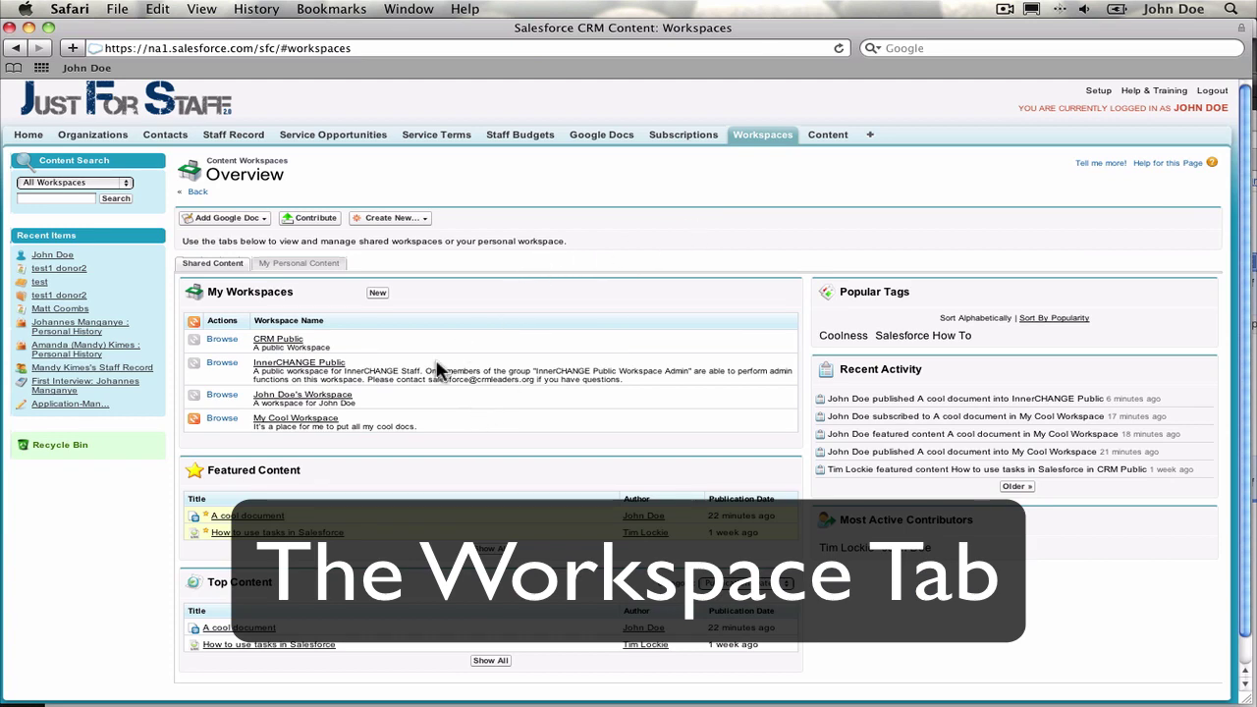
click(297, 394)
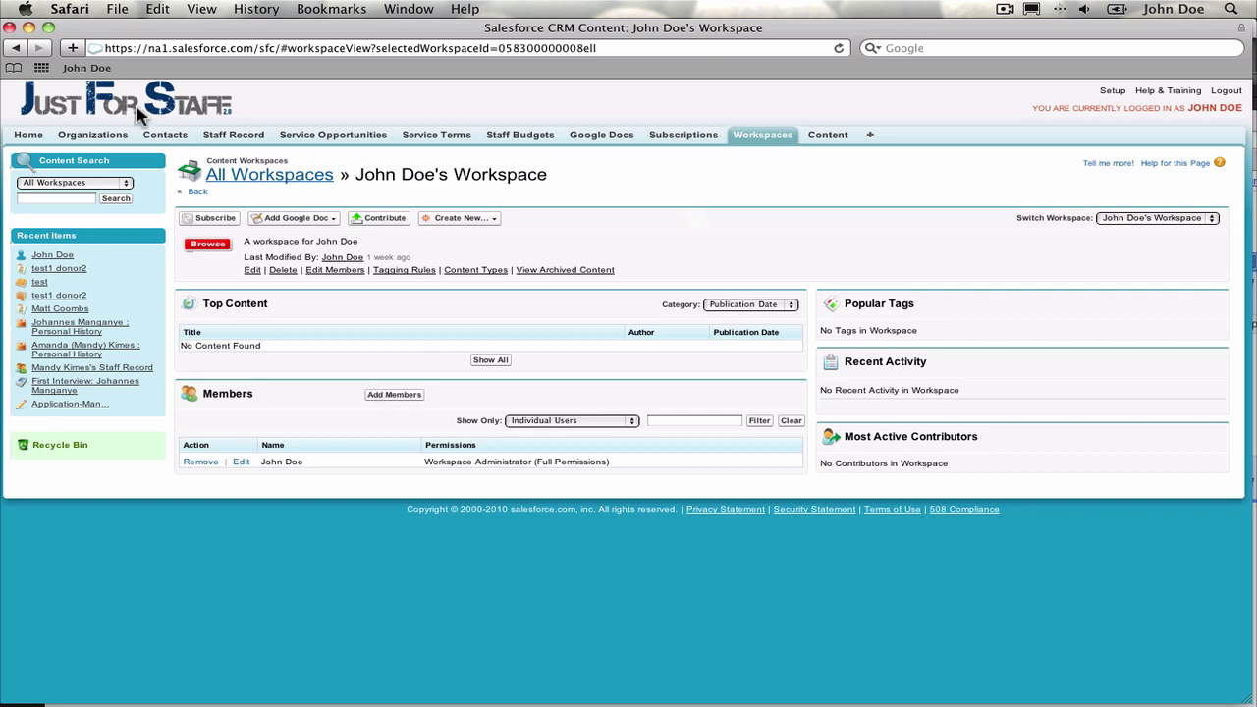
click(15, 48)
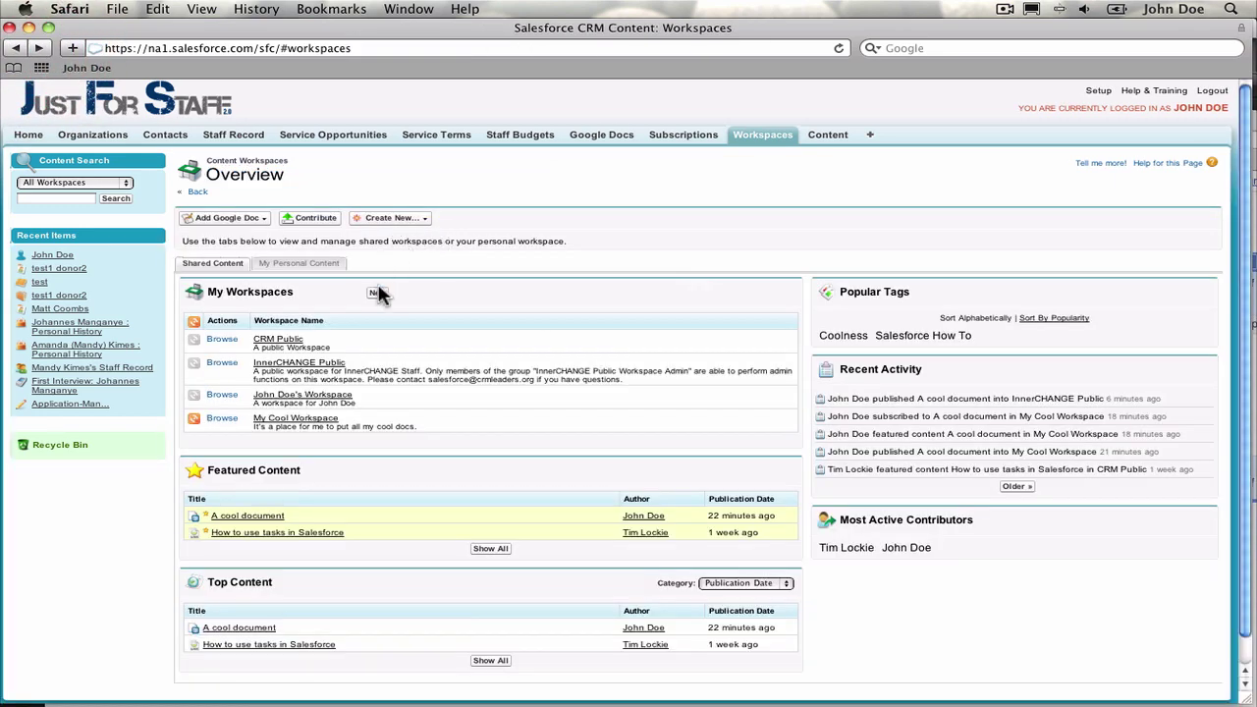
click(378, 292)
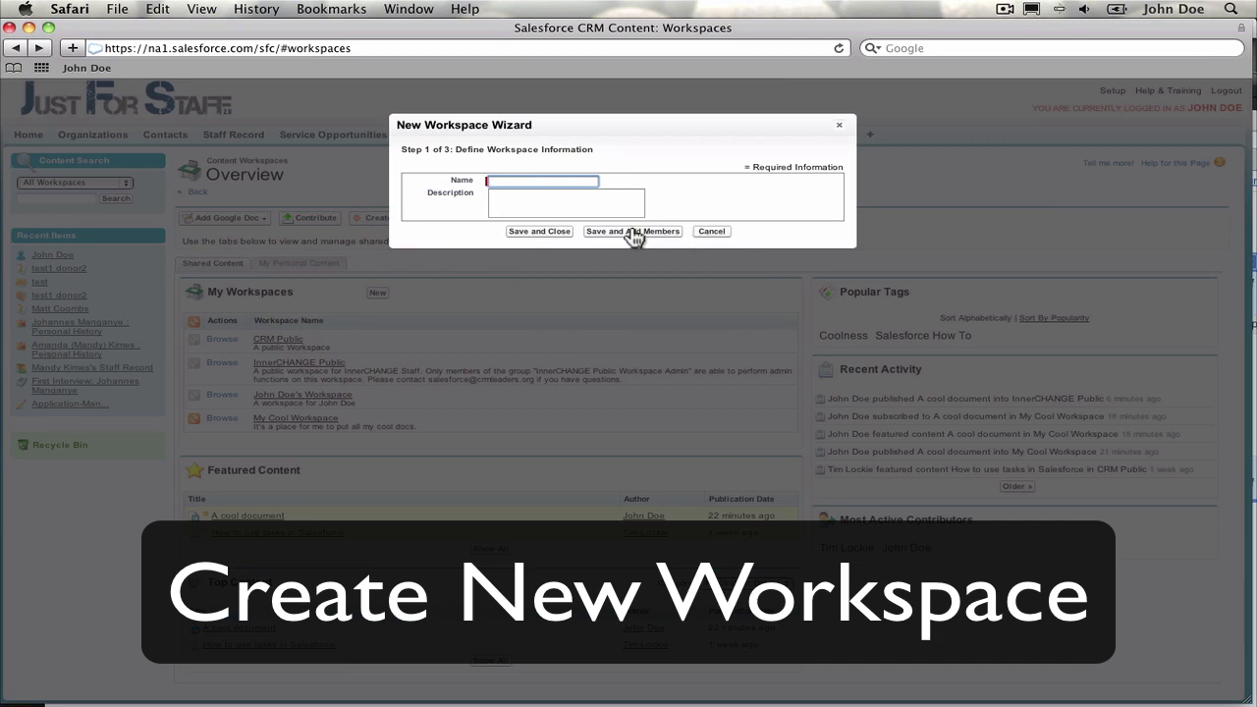
click(707, 233)
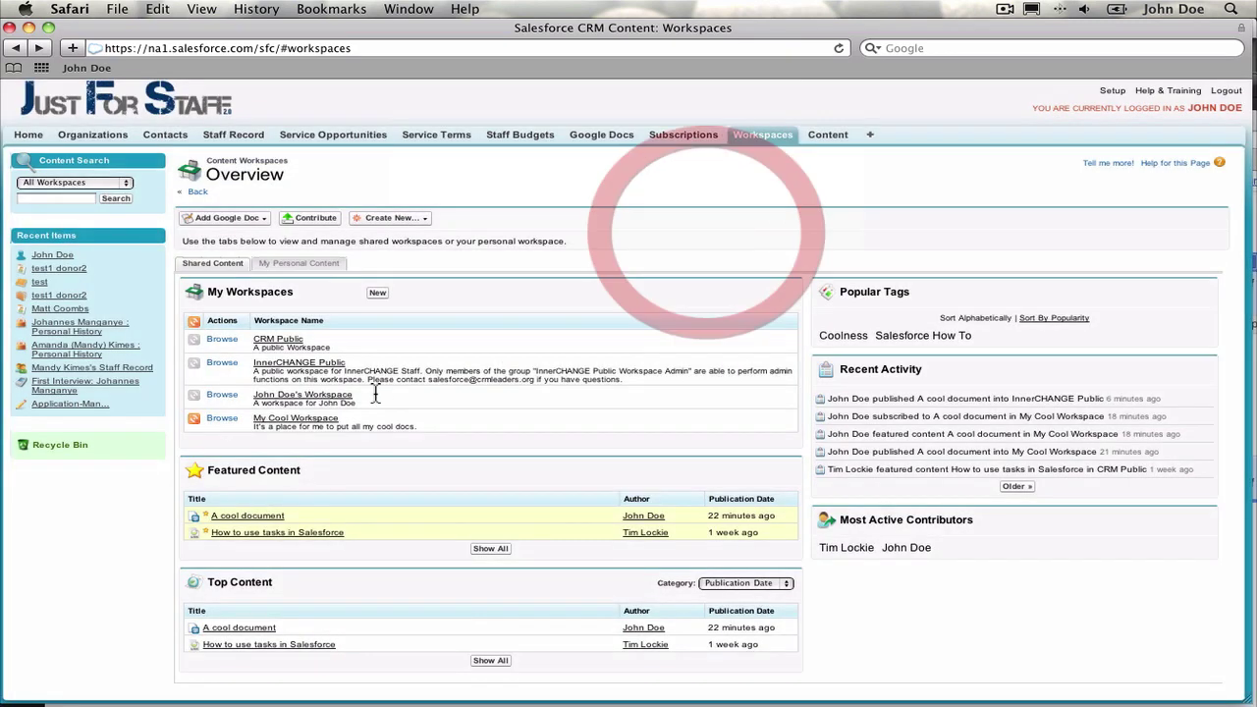
Step: Open the logged-in user's own workspace and show Individual Users in its member list
click(304, 394)
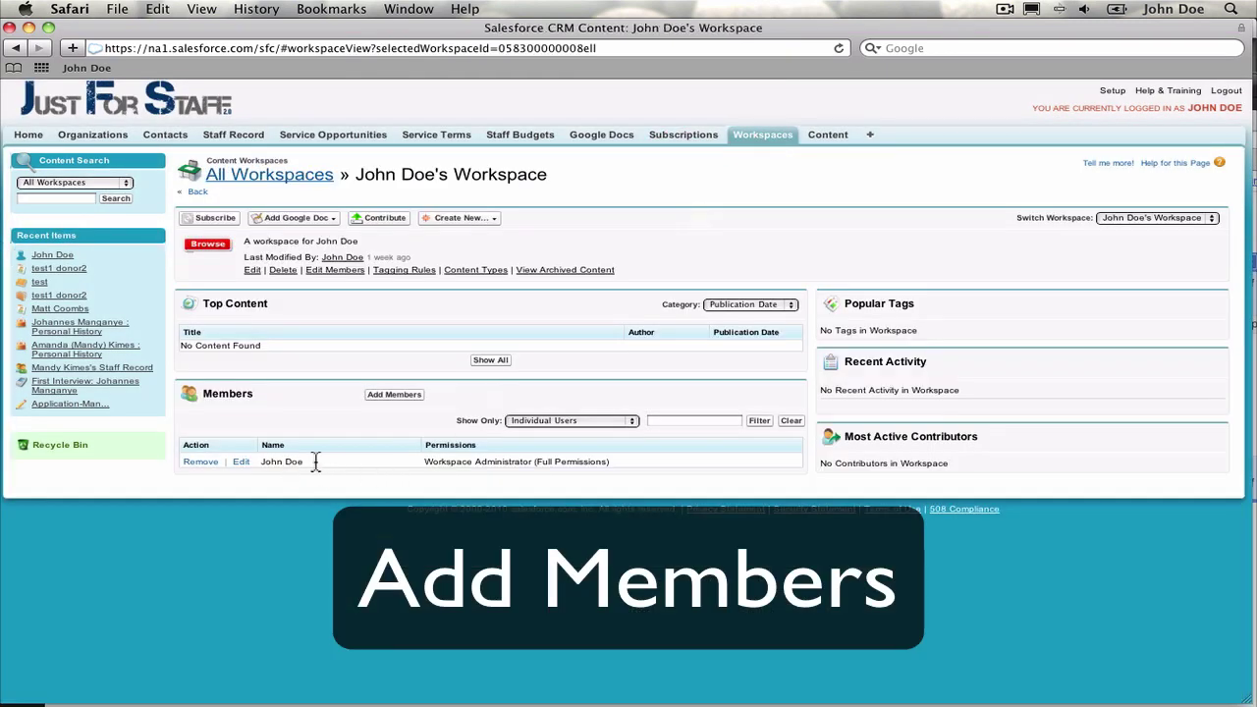
click(572, 420)
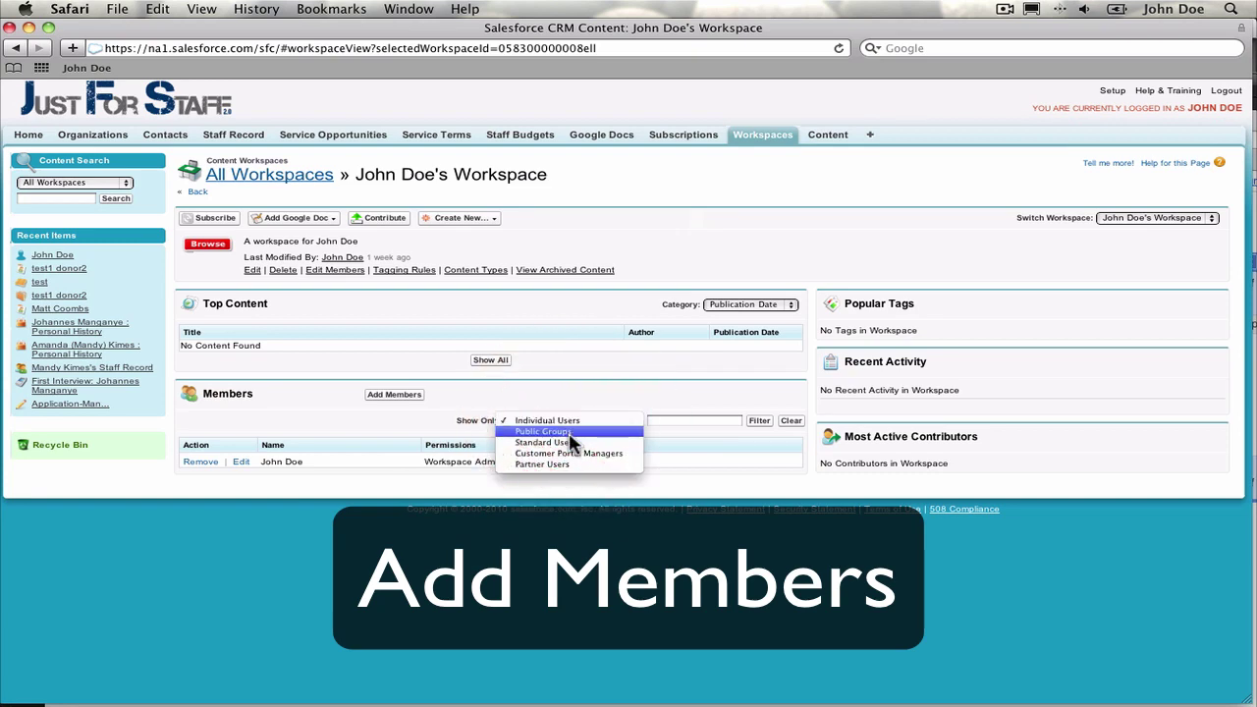
click(547, 421)
Step: Search for the colleague by full name in the membership wizard, add that user to the workspace and continue to the permission assignment
click(395, 395)
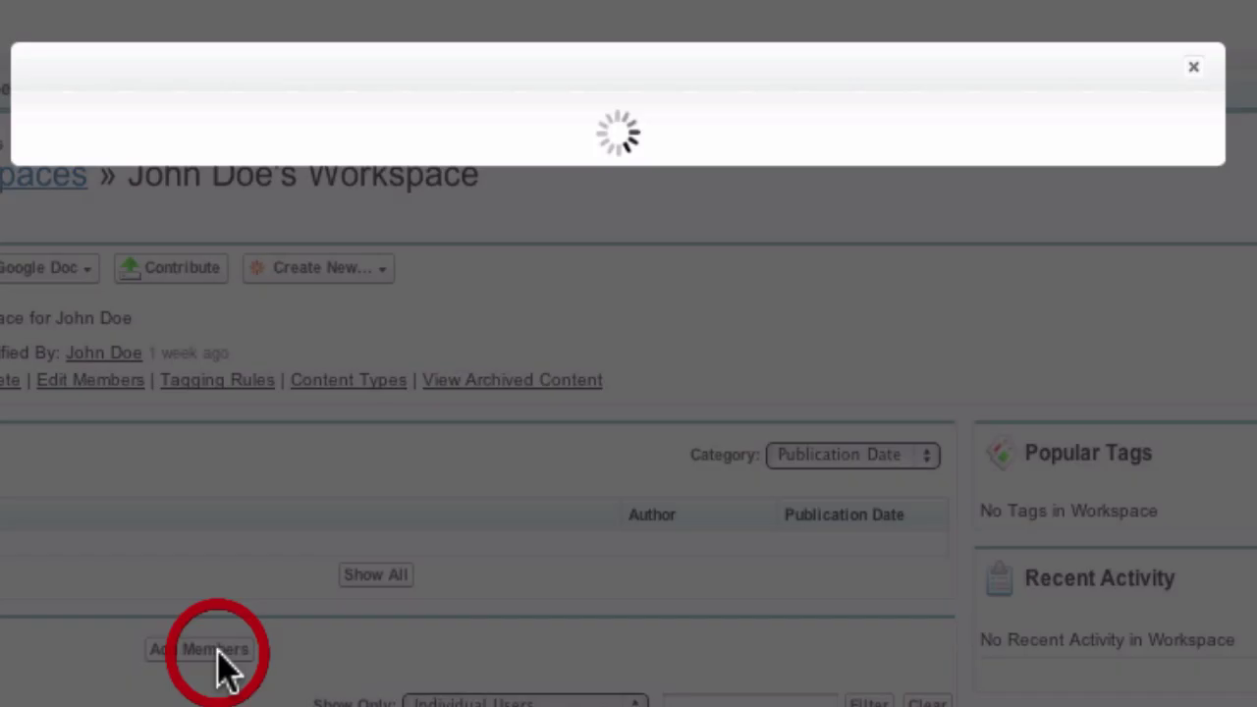
click(209, 285)
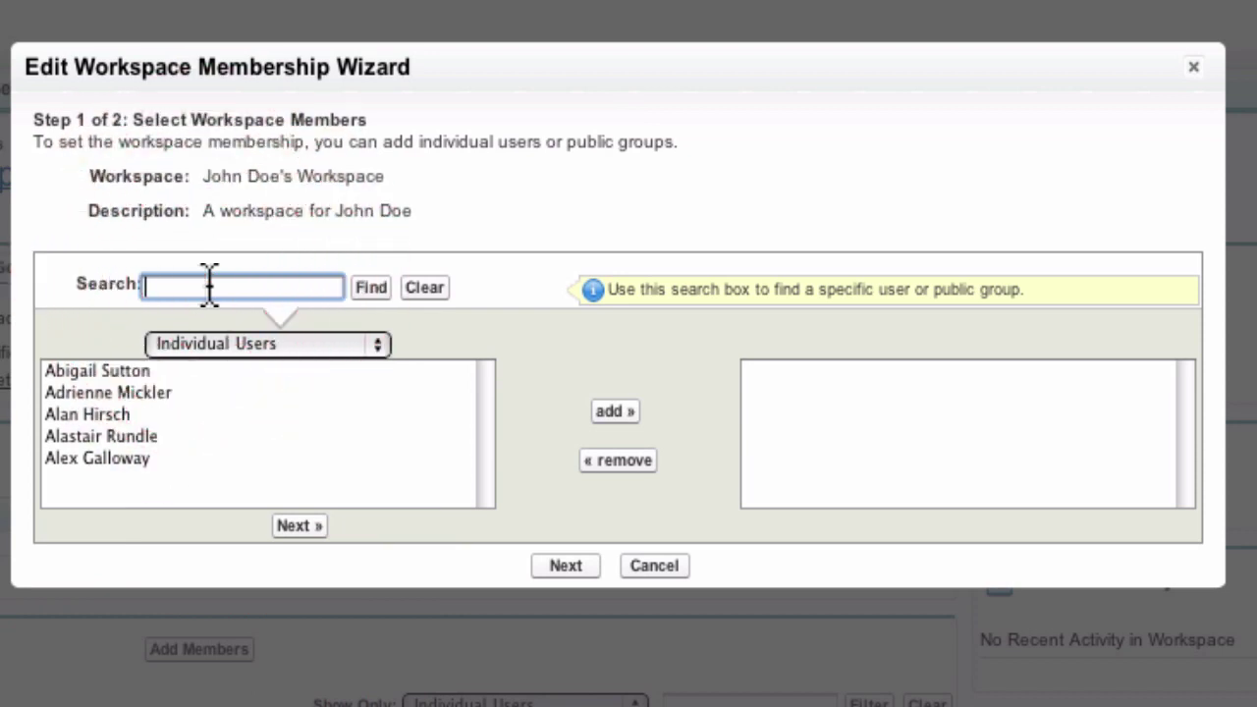
text(jane doe)
click(366, 287)
click(162, 373)
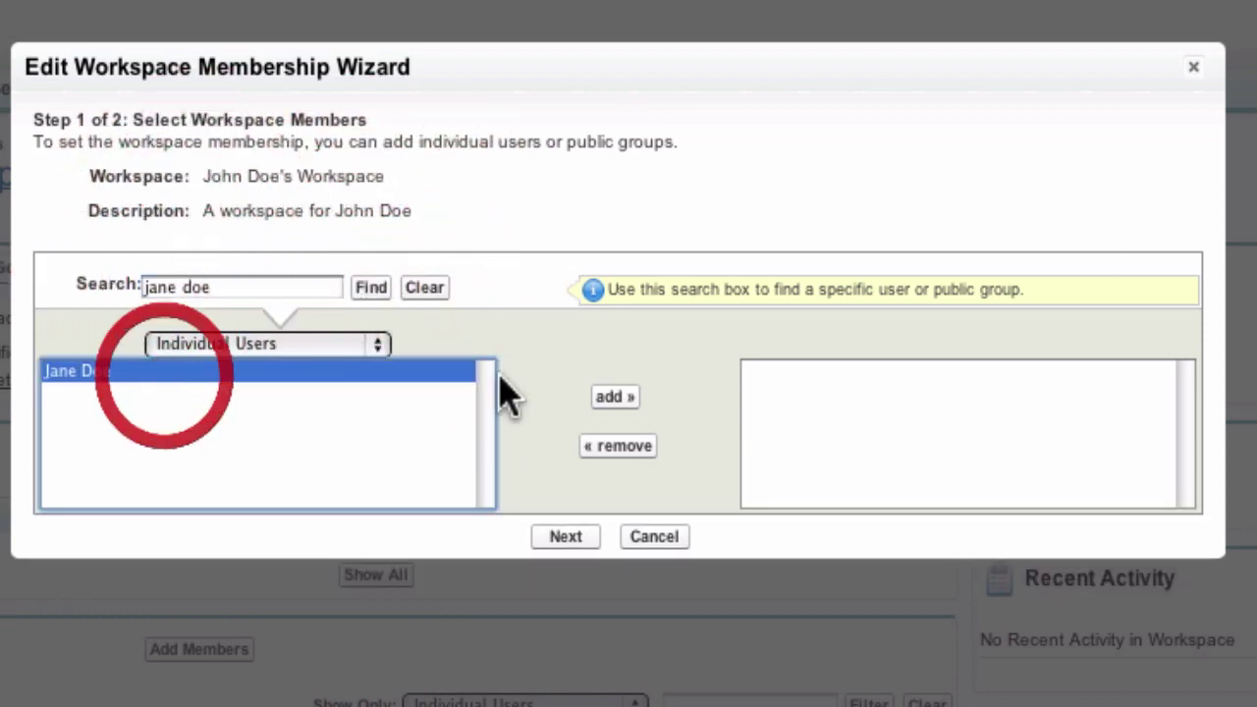
click(614, 398)
click(575, 536)
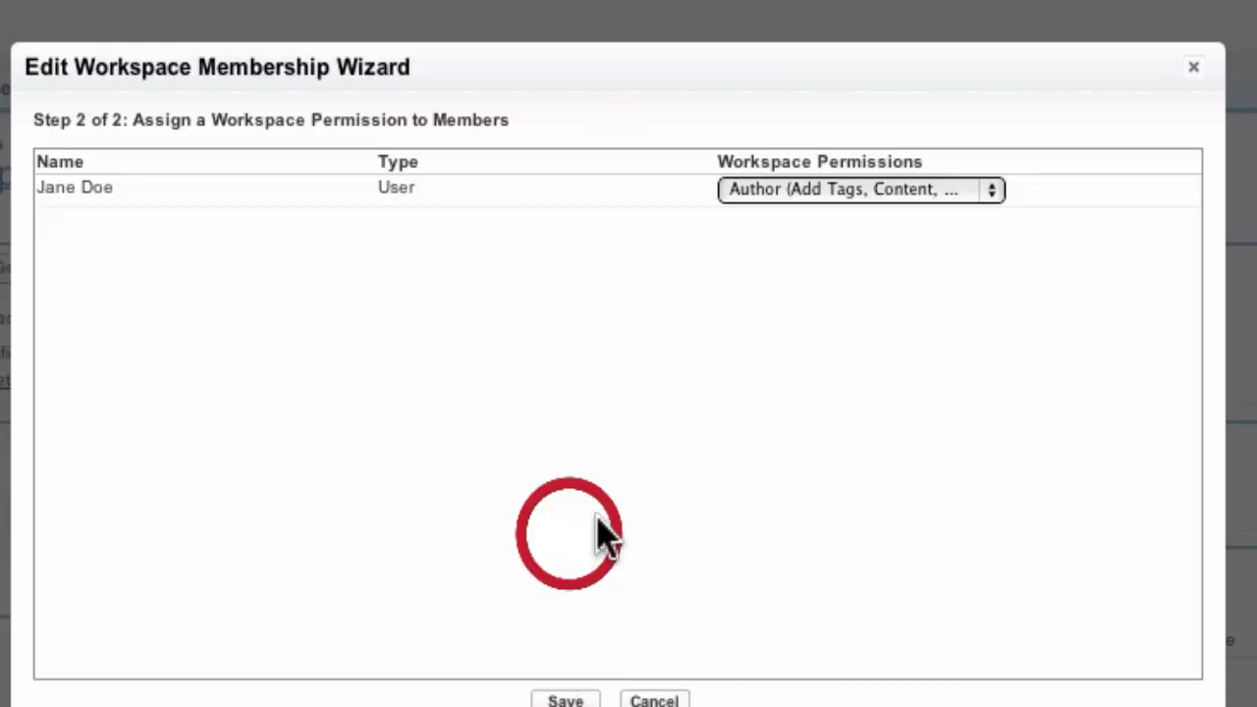
Step: Assign the new member the Author workspace permission and save the membership
click(883, 196)
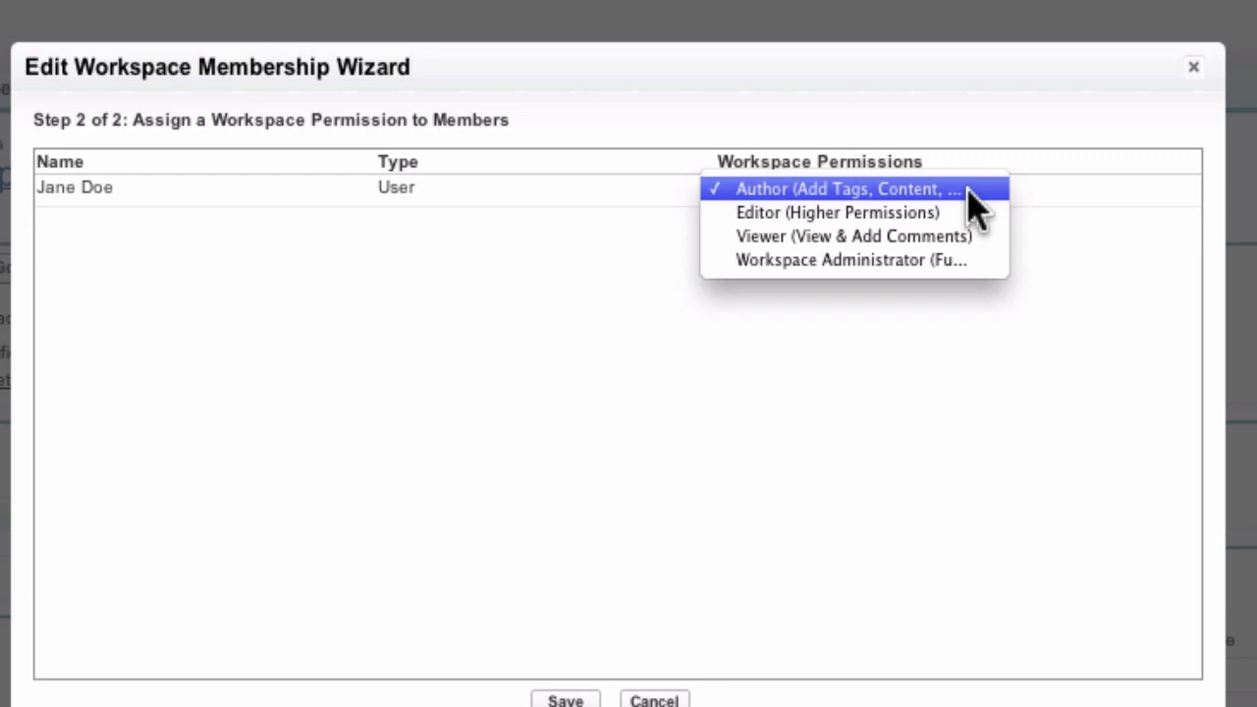
click(969, 192)
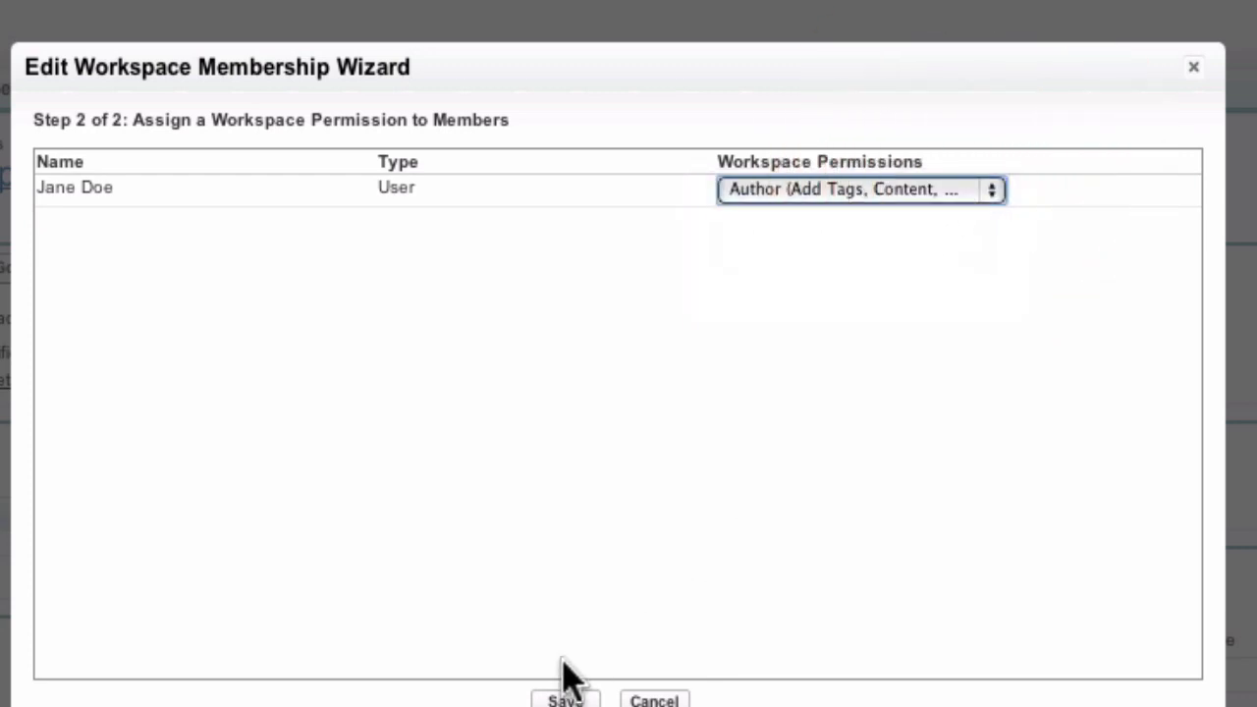
click(565, 700)
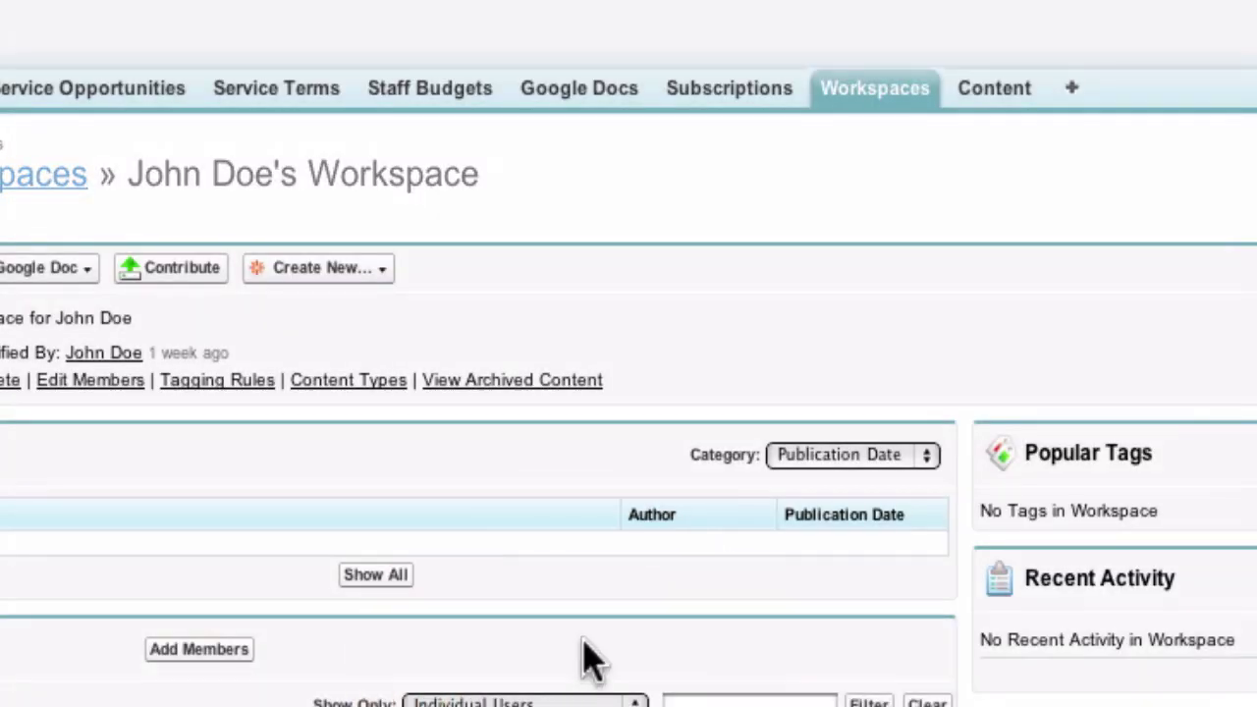
click(341, 648)
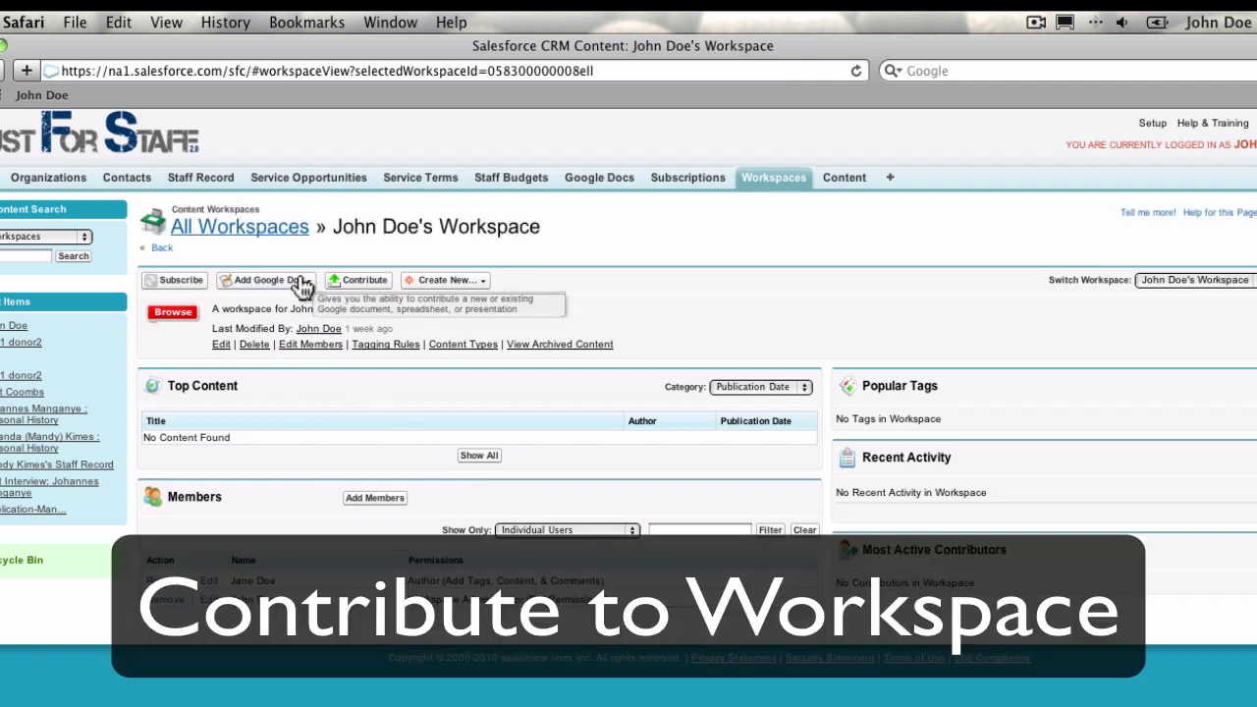
Step: Contribute the existing Google Doc "A cool document" to the workspace
click(301, 283)
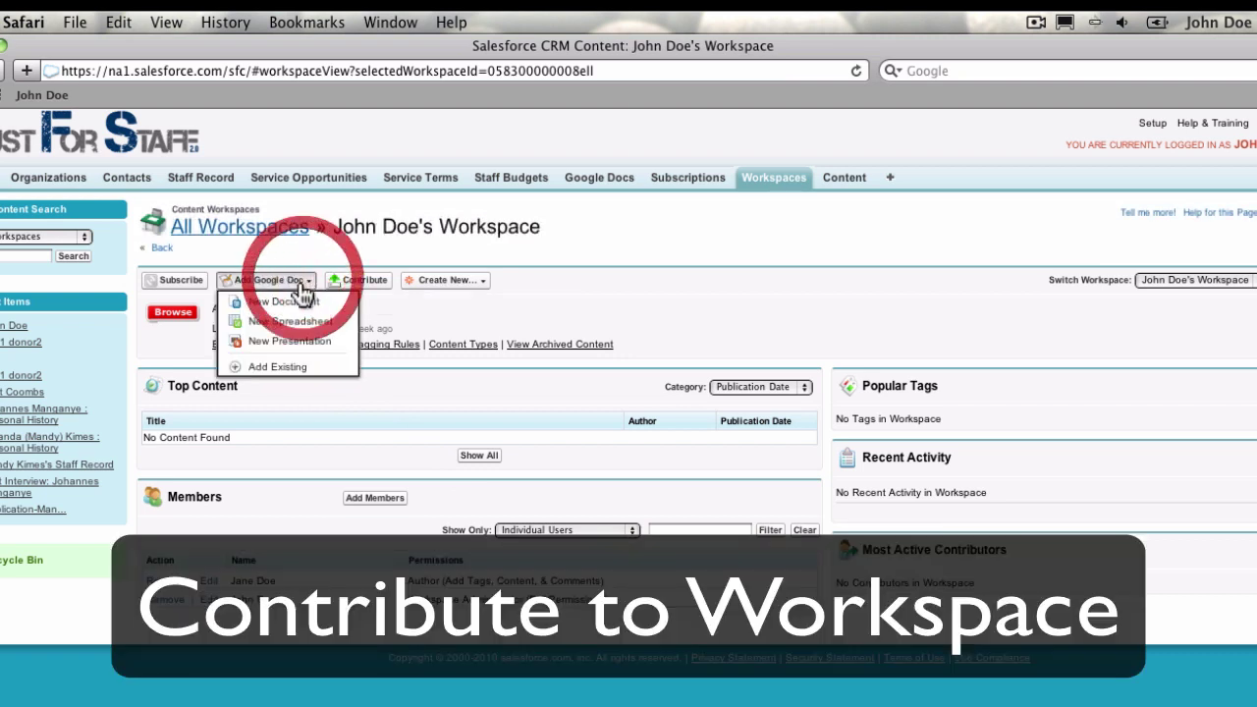
click(288, 370)
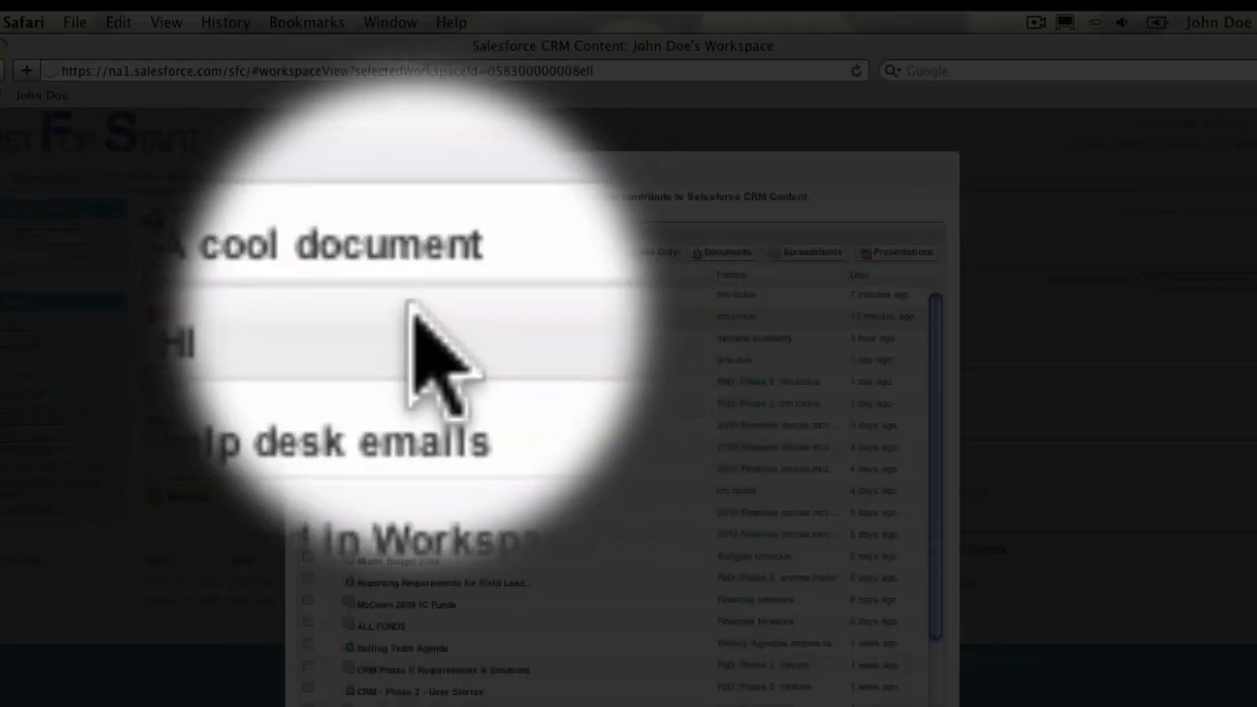
click(313, 299)
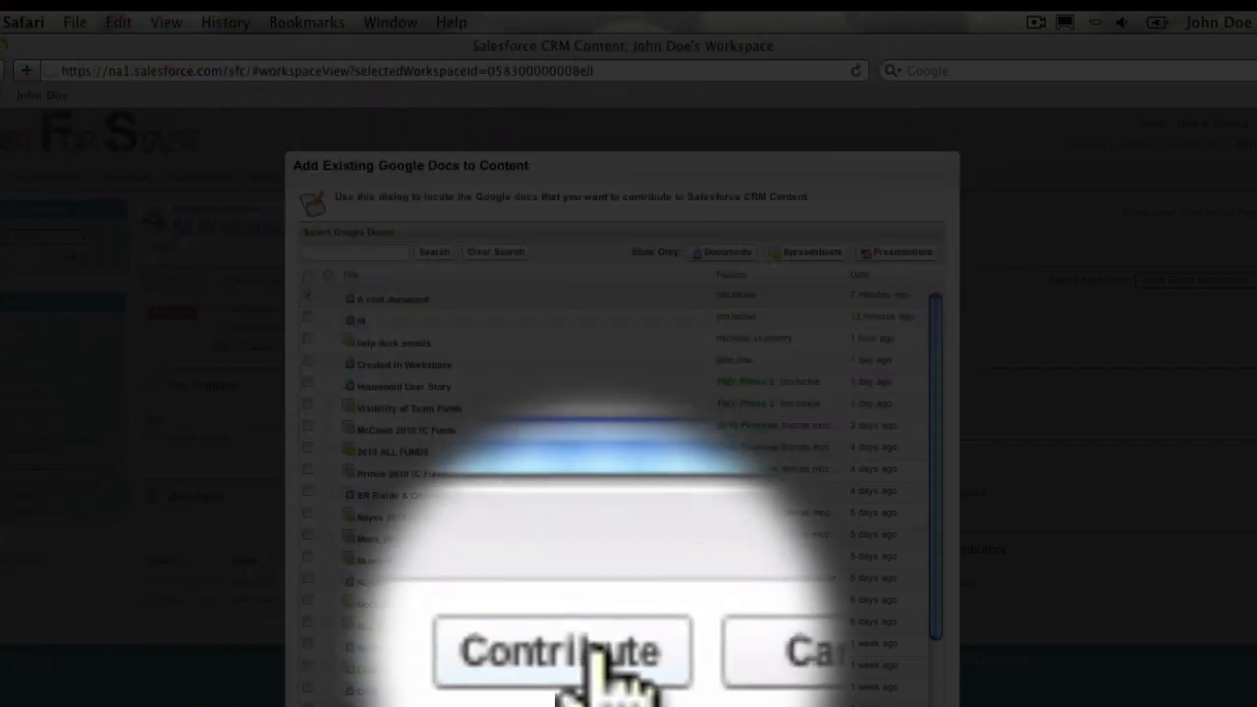
click(596, 650)
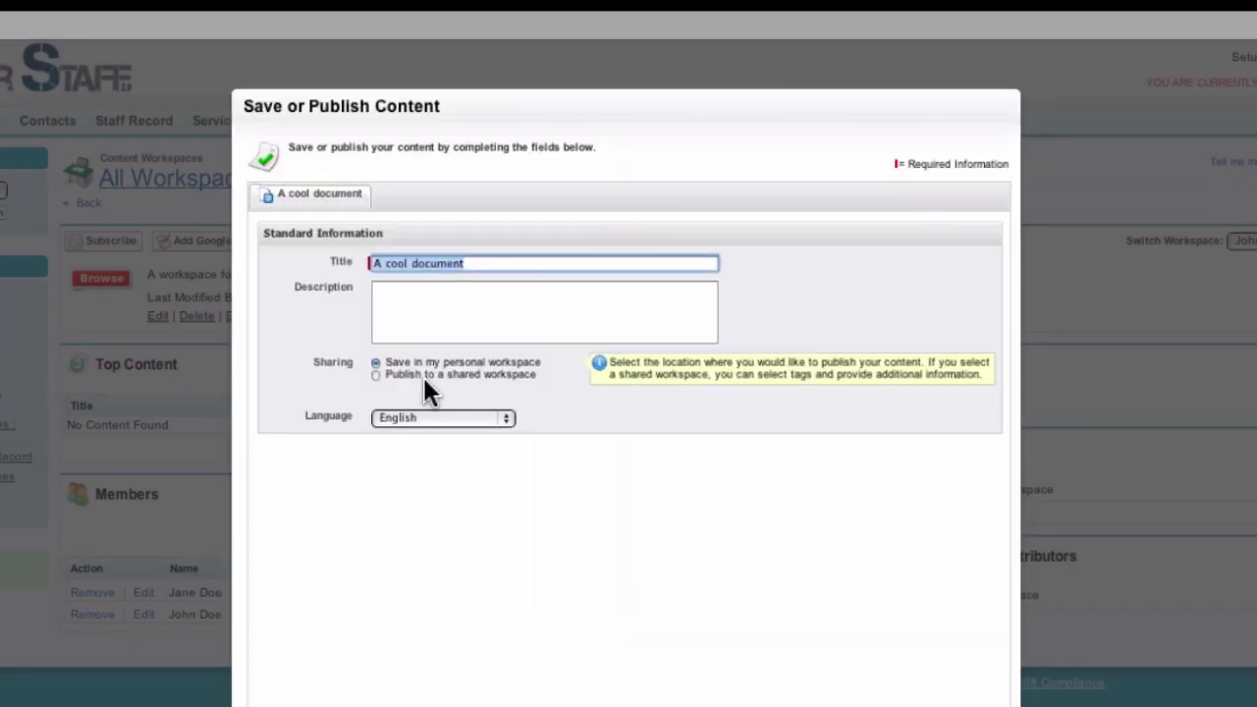
Step: Set the document's sharing to publish to a shared workspace, choosing the logged-in user's own workspace
click(375, 375)
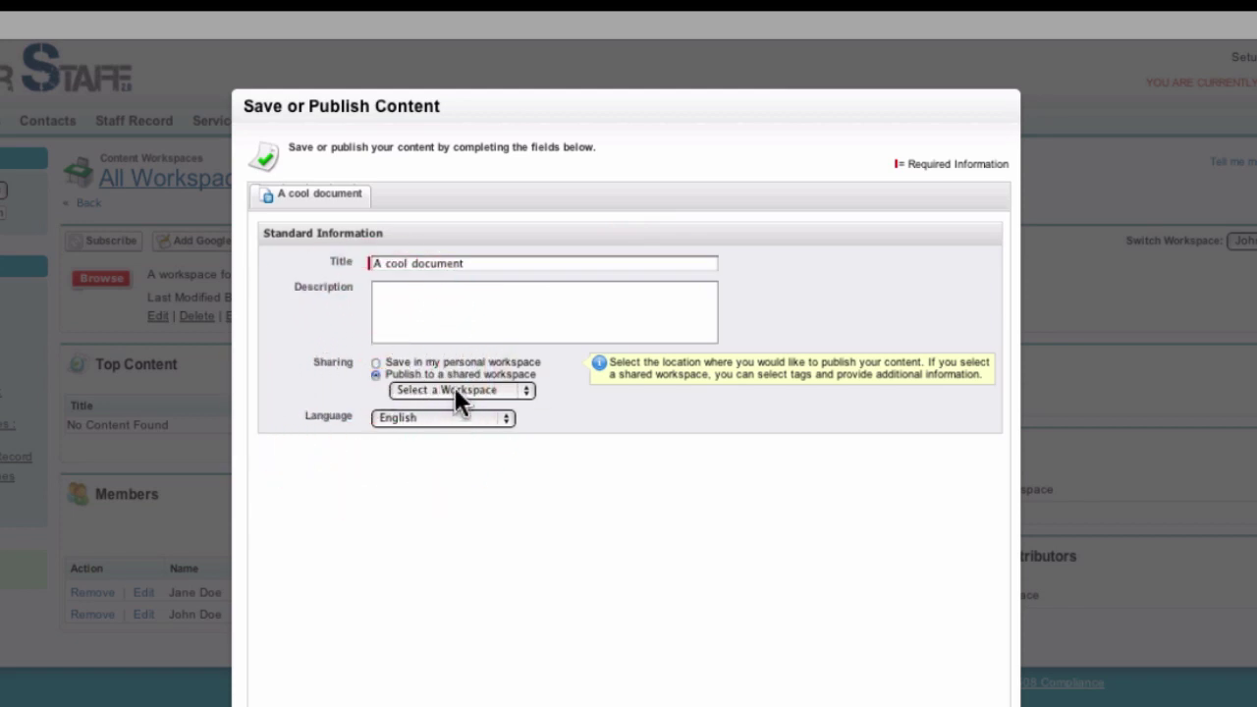
click(375, 361)
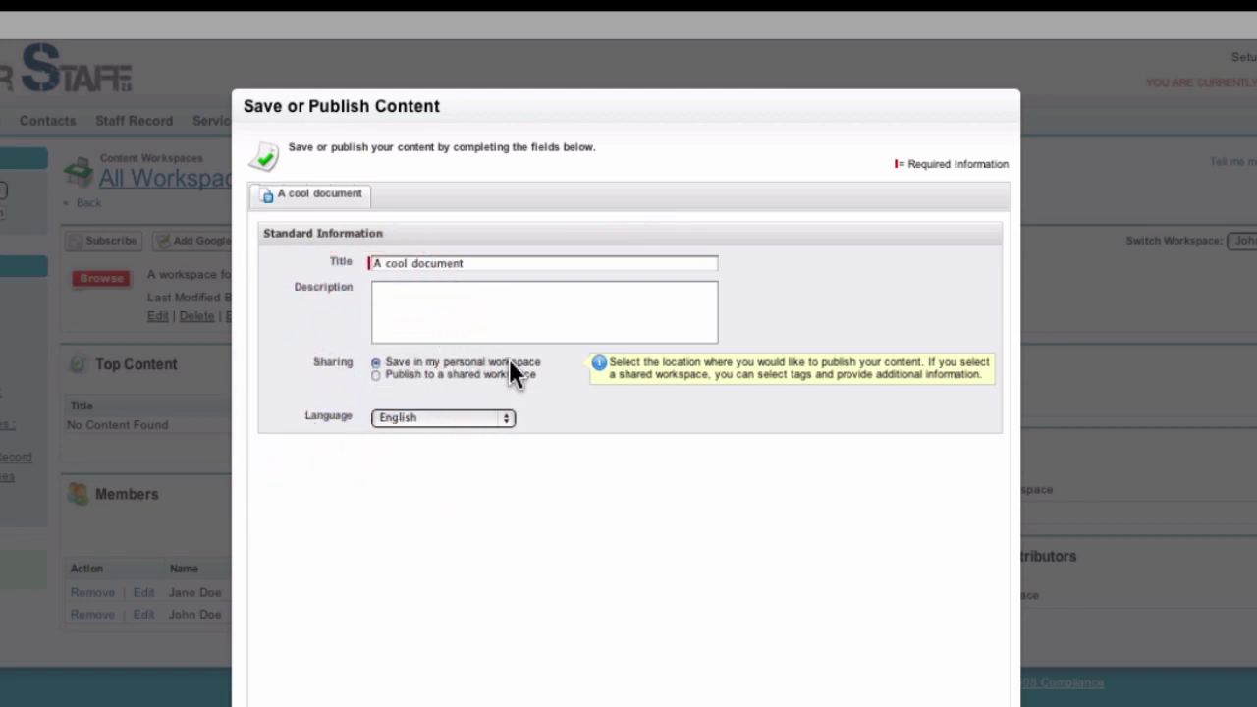
click(375, 374)
click(447, 387)
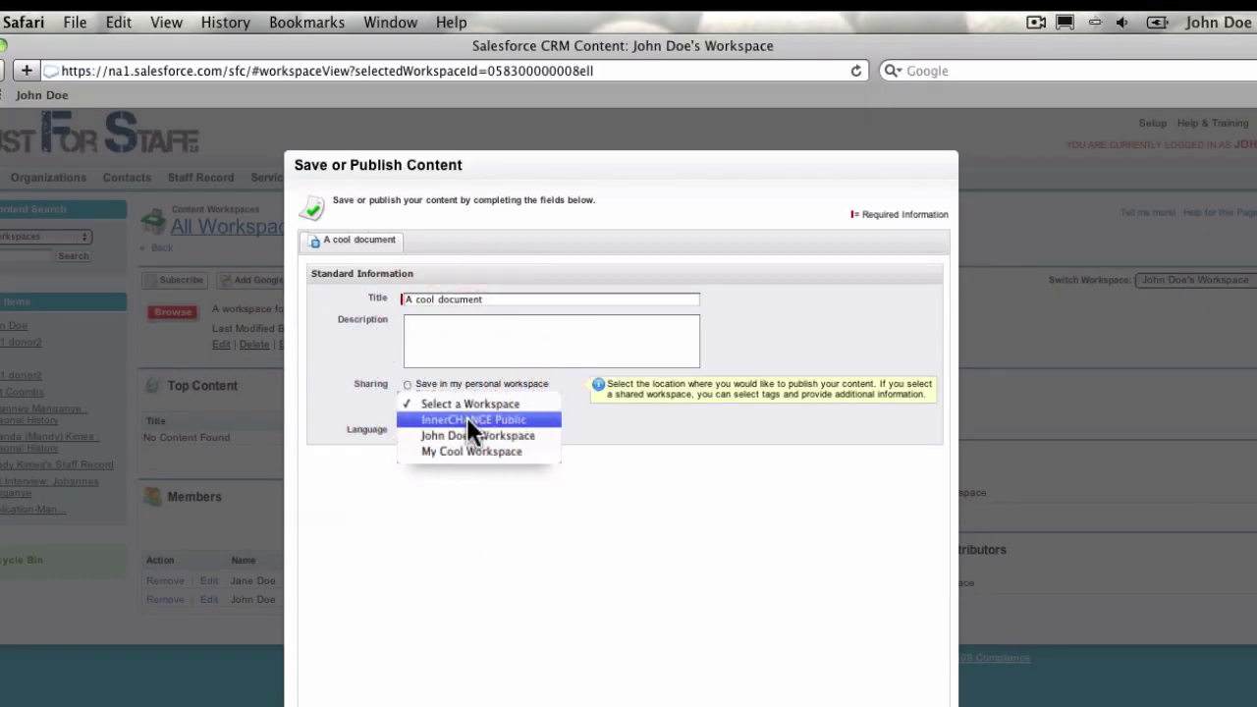
click(468, 435)
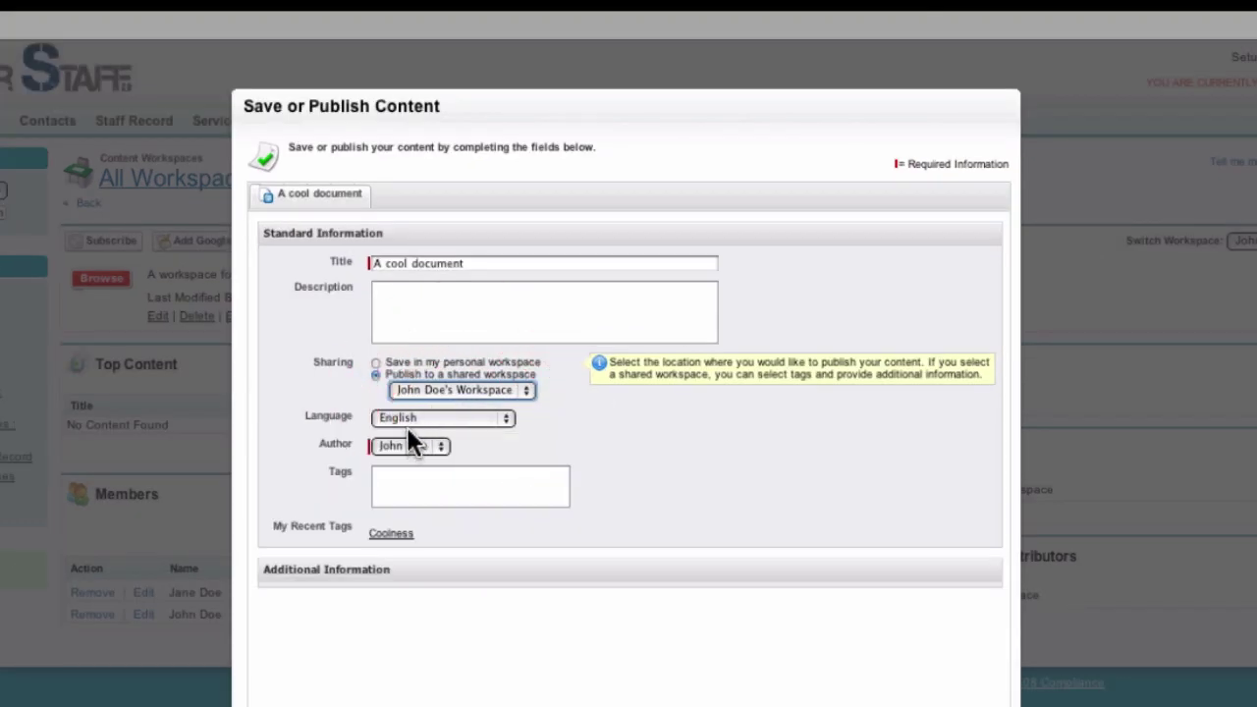
Step: Select the logged-in user as the document's author
click(402, 447)
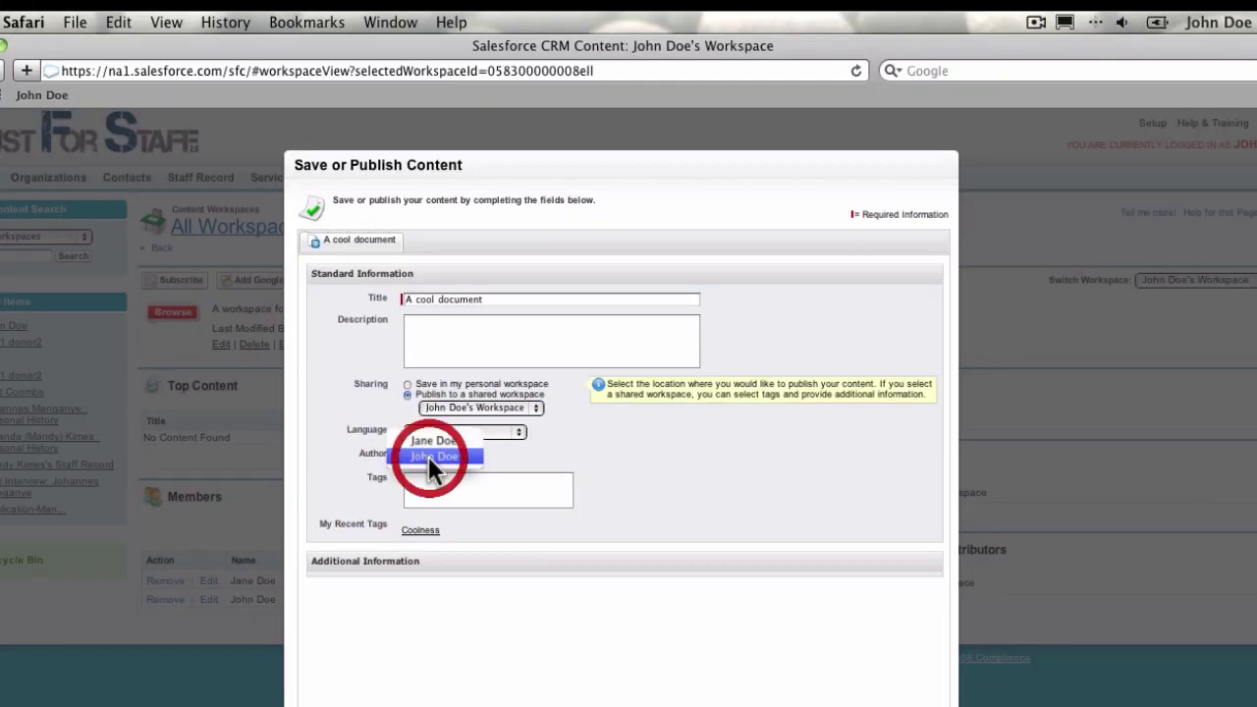
click(429, 455)
click(434, 455)
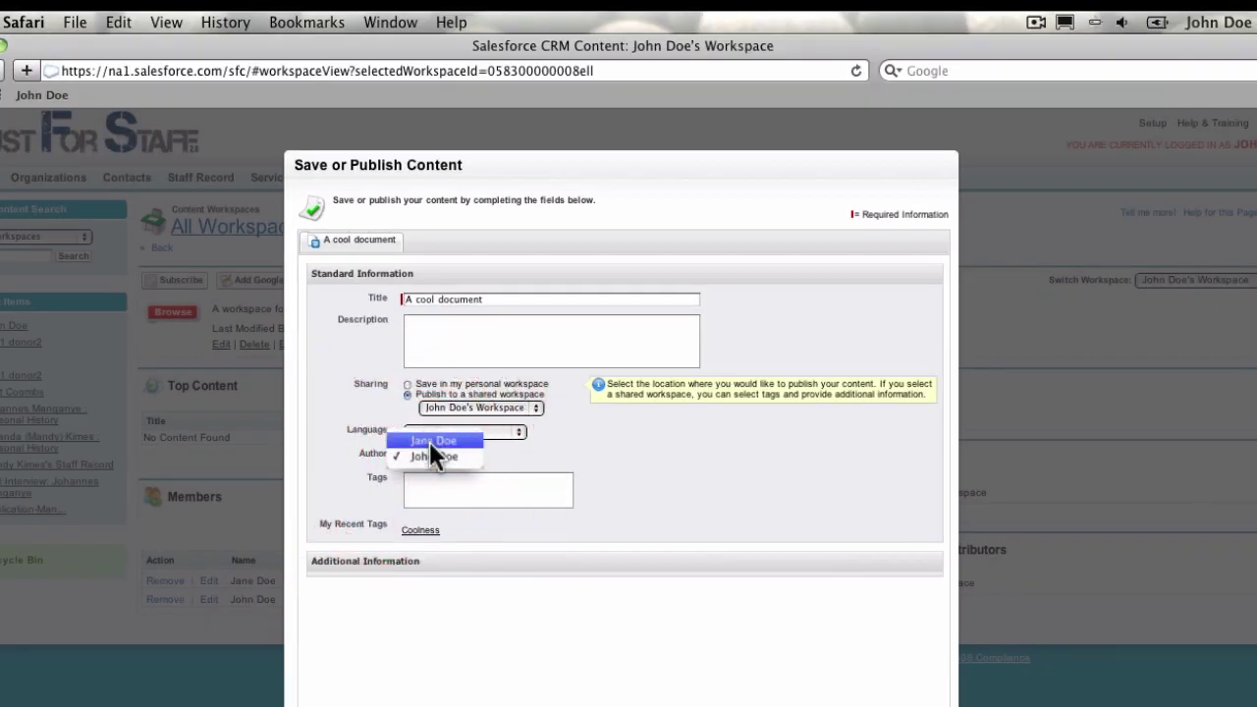
click(427, 456)
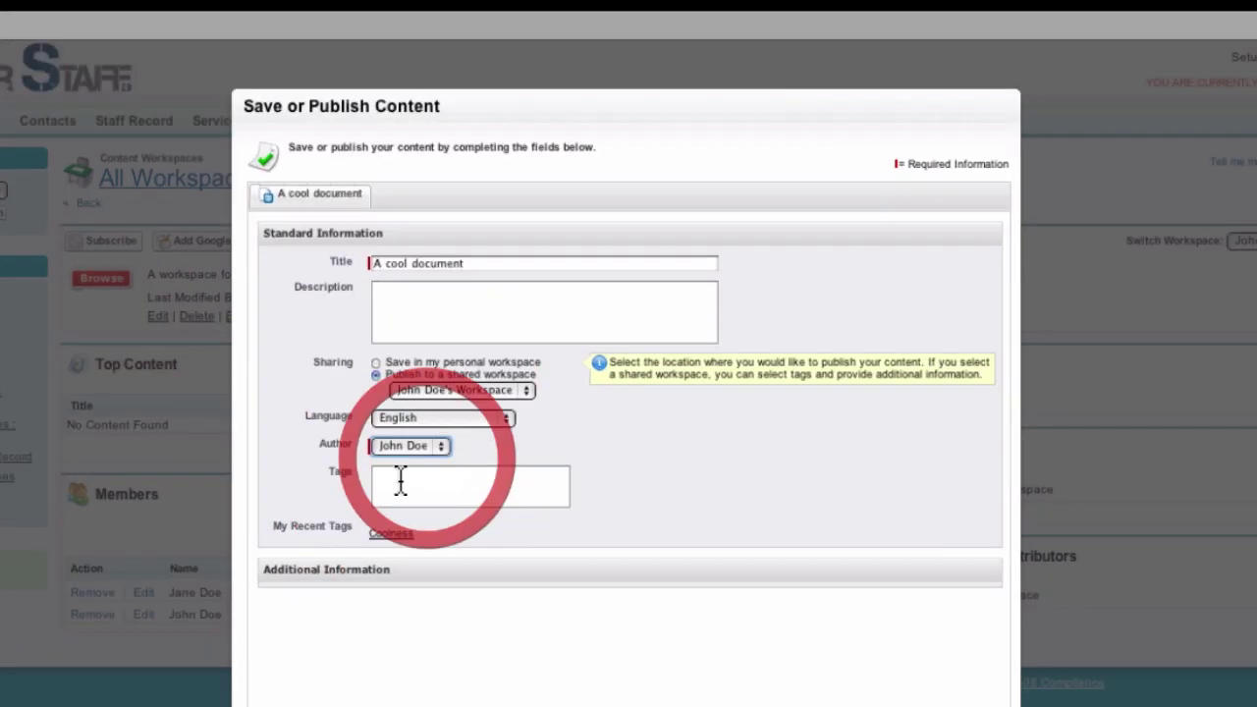
Step: Tag the document with Coolness and Staff Relations
click(401, 479)
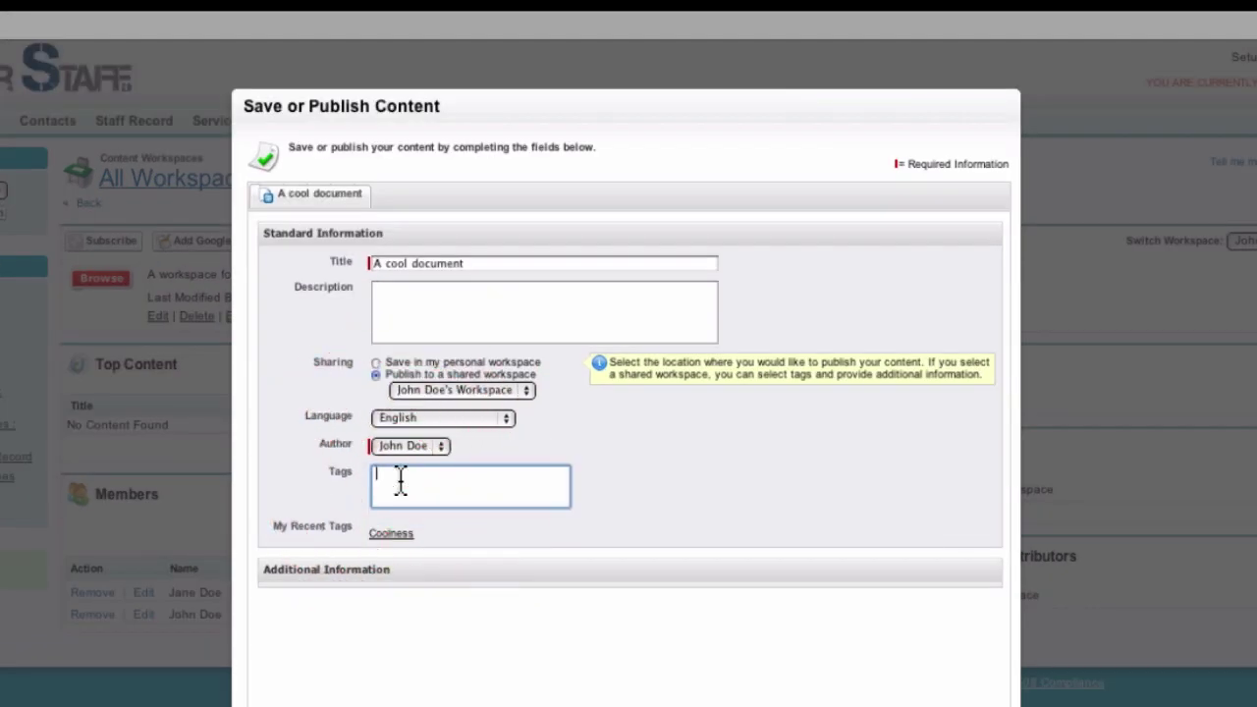
text(Cool)
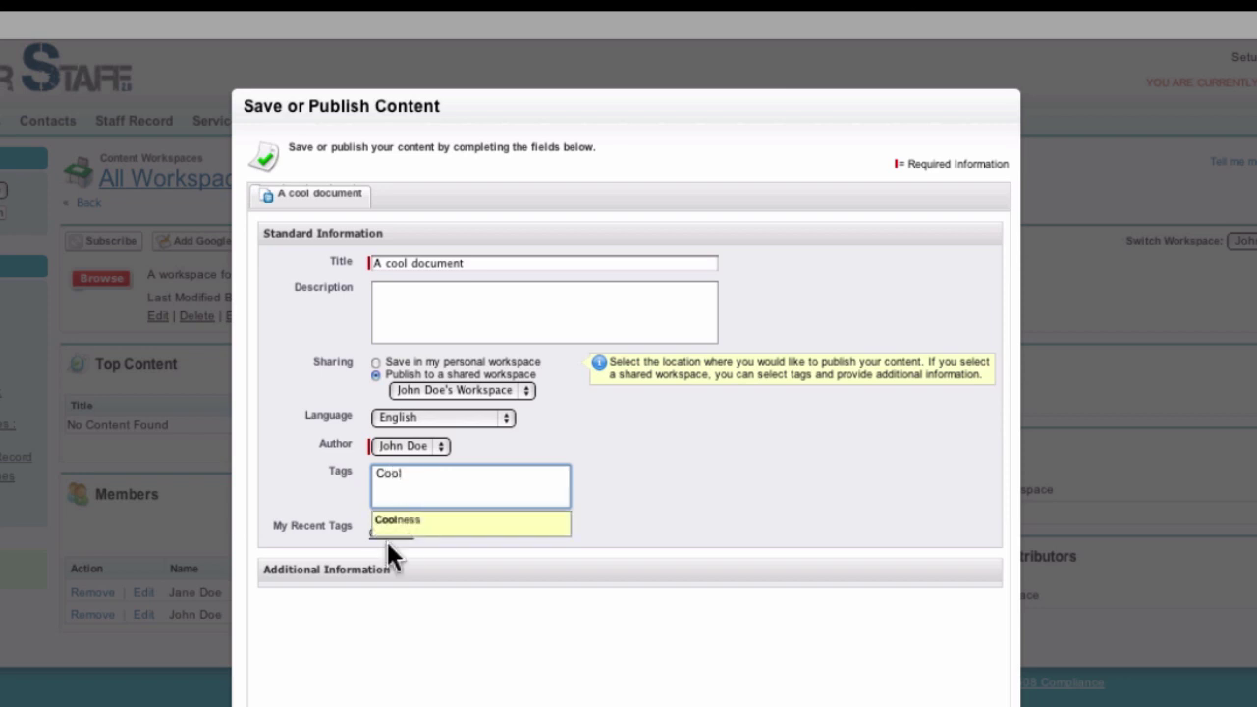
click(400, 522)
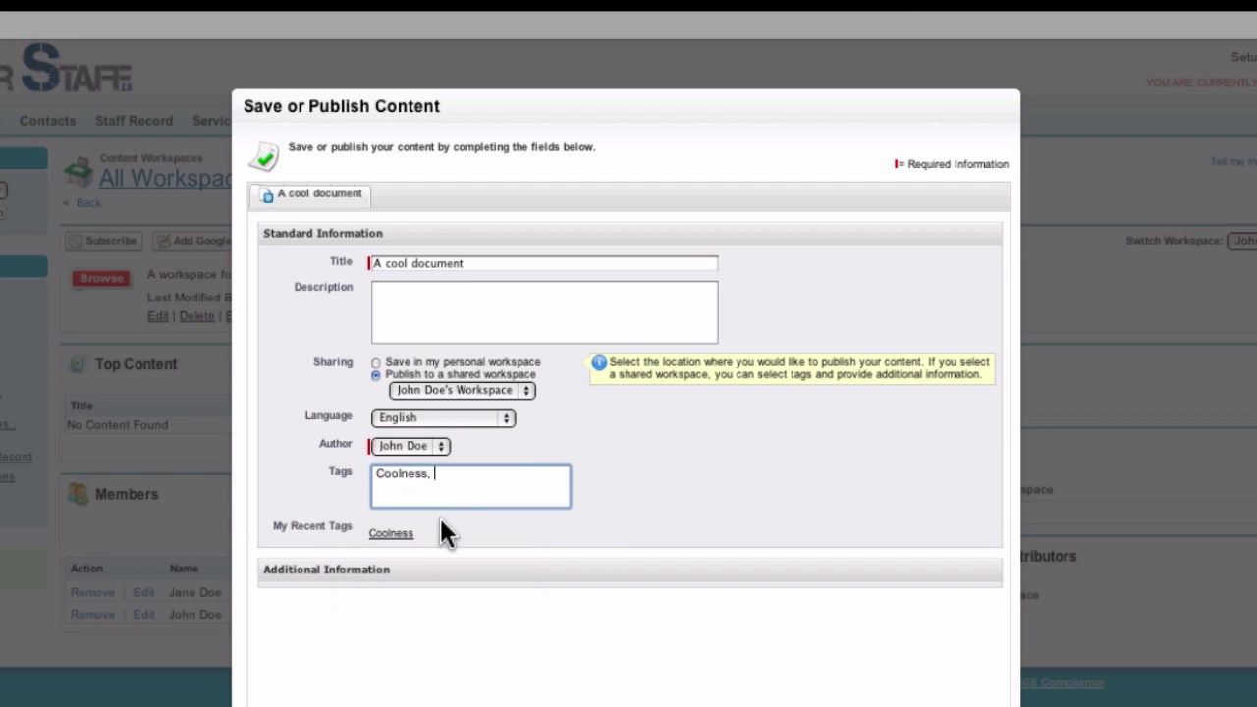
text(Staff Relations)
Step: Enter a description saying the document is about how cool the author's family is, publish it and finish publishing
click(518, 300)
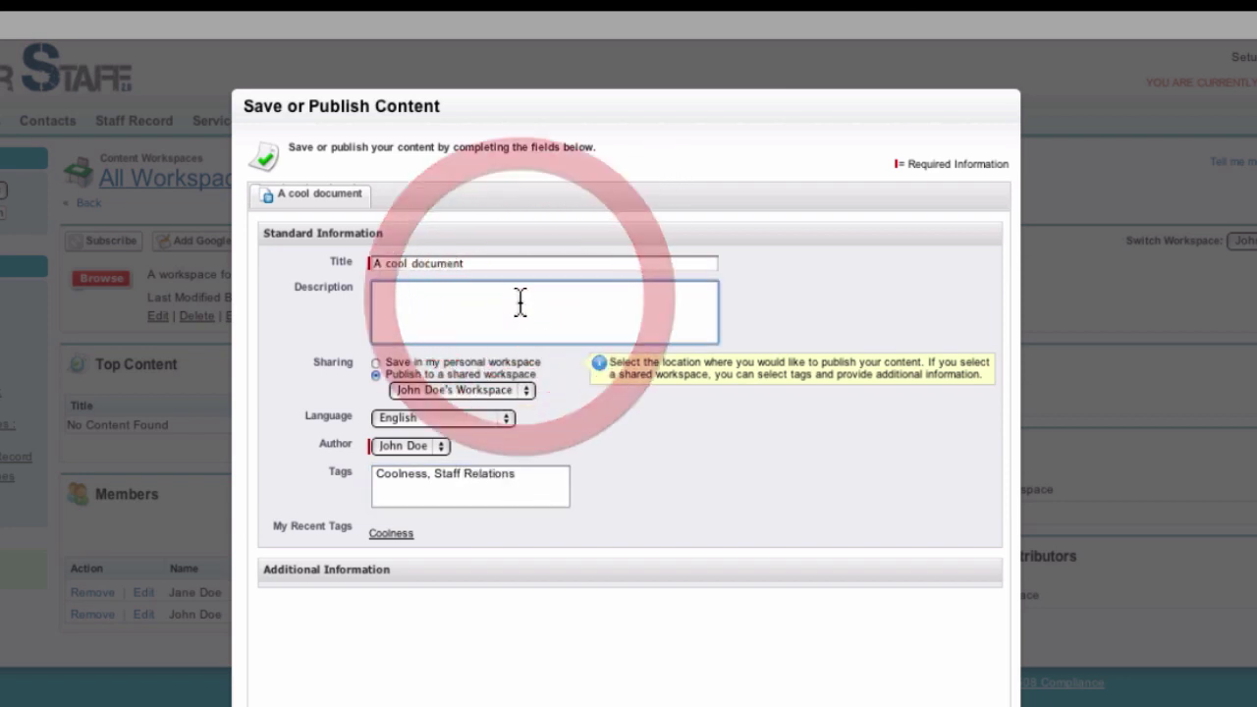
text(This is a docu)
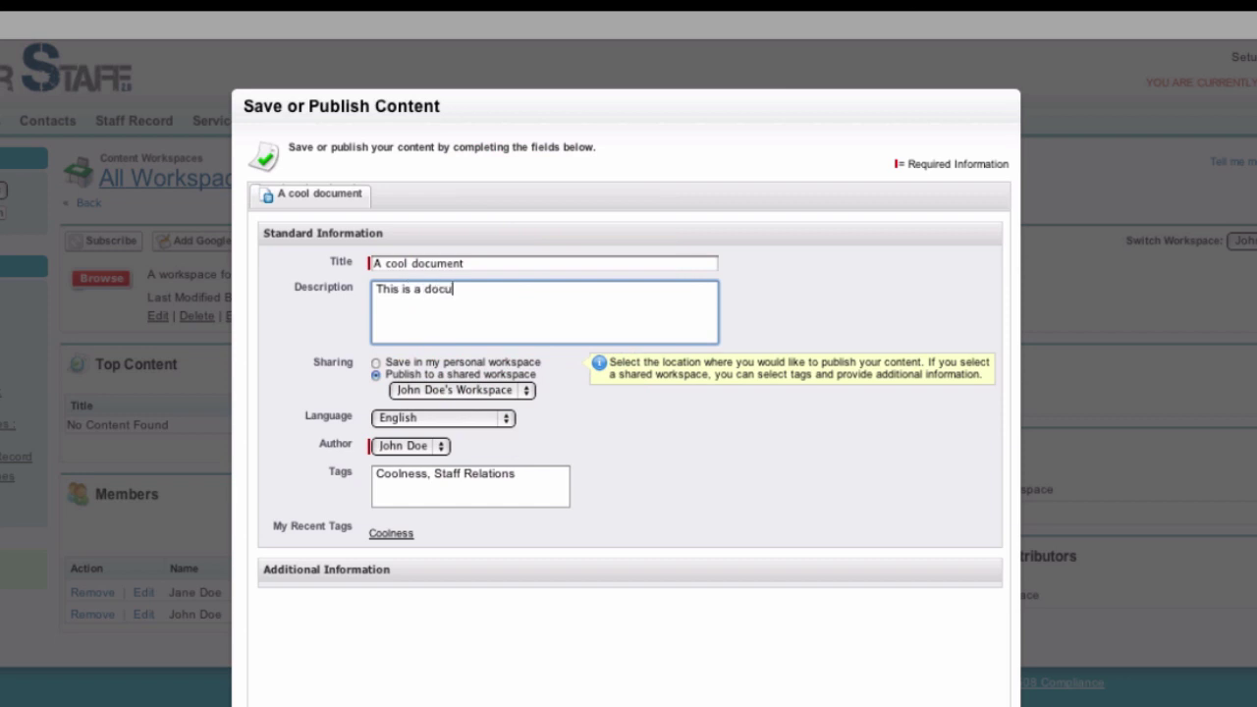
text(ment about how coo)
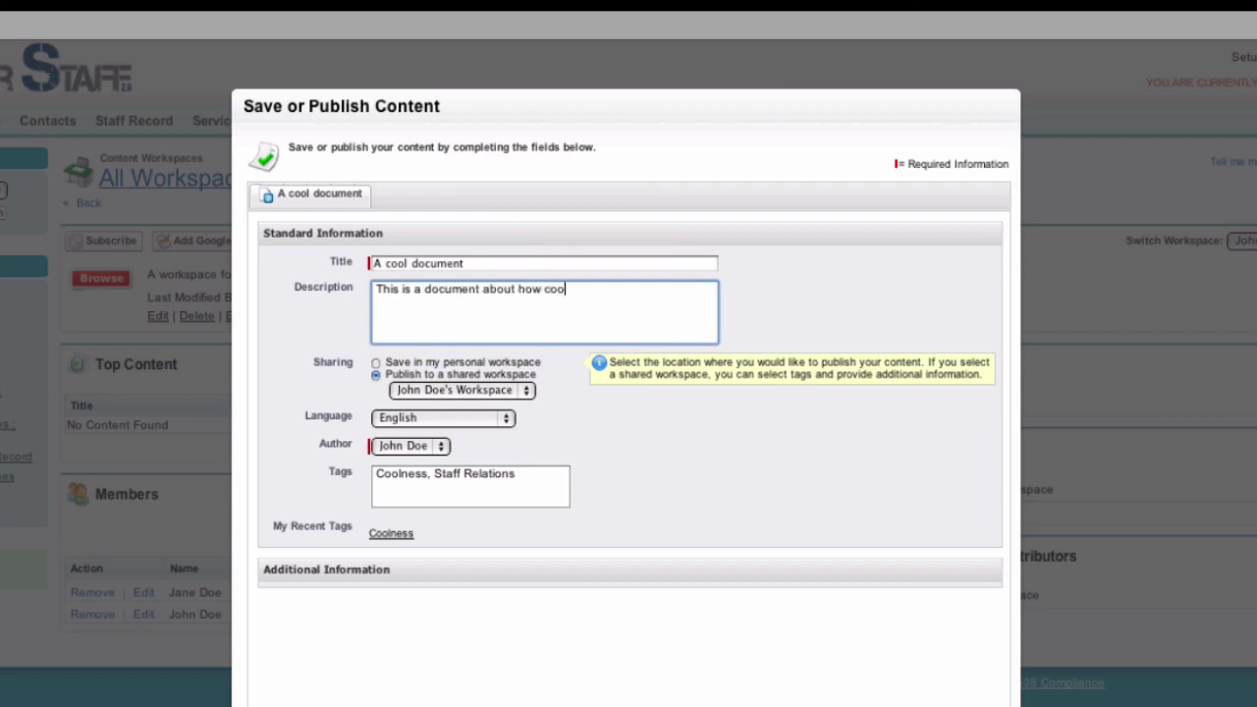
text(l the Doe Family is.)
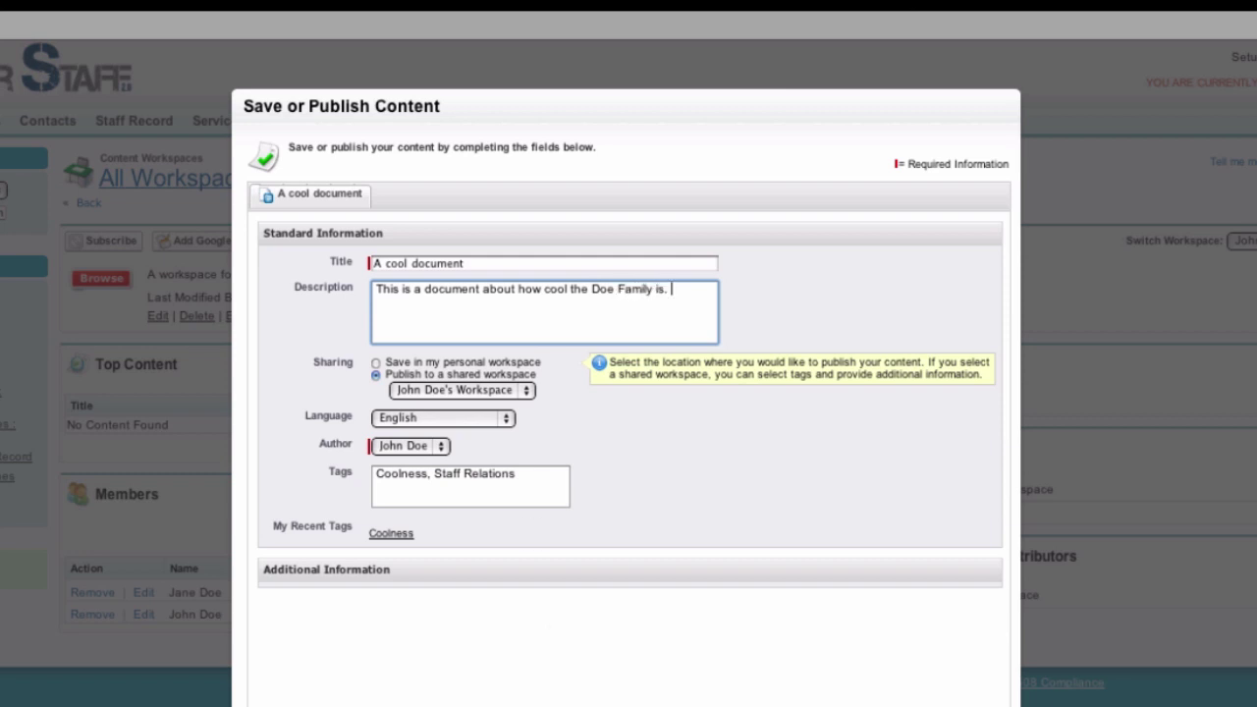
click(656, 705)
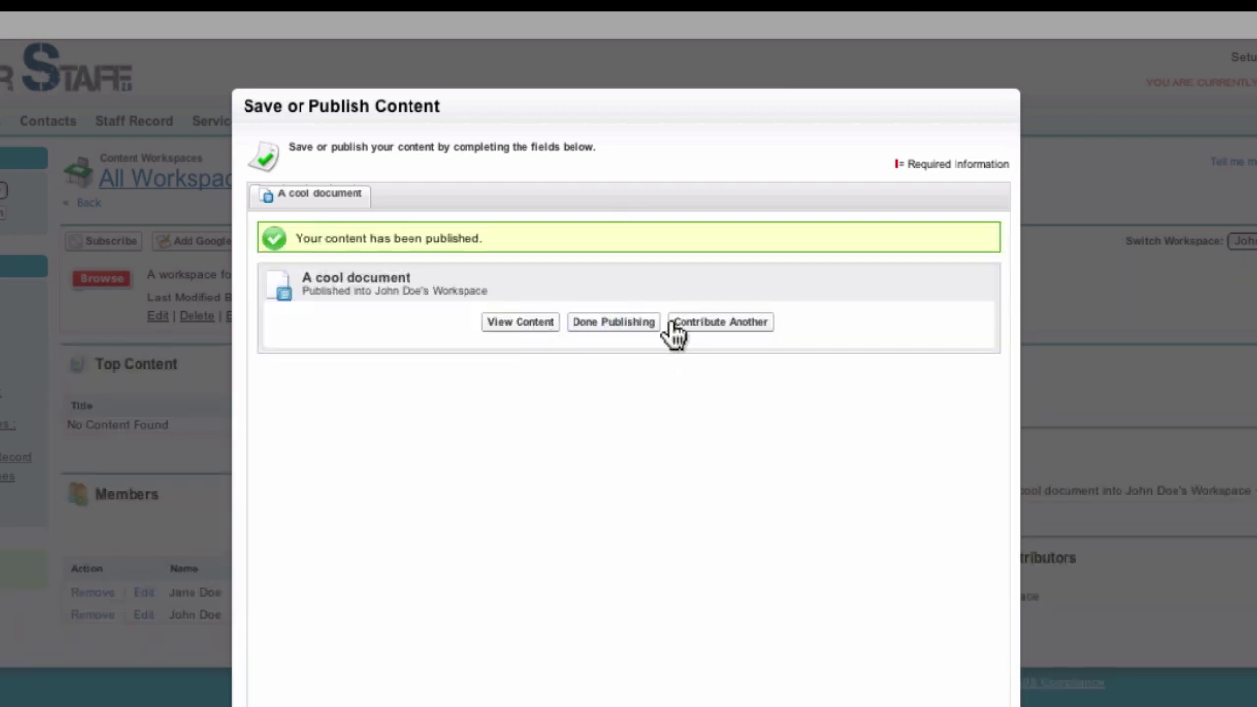
click(617, 324)
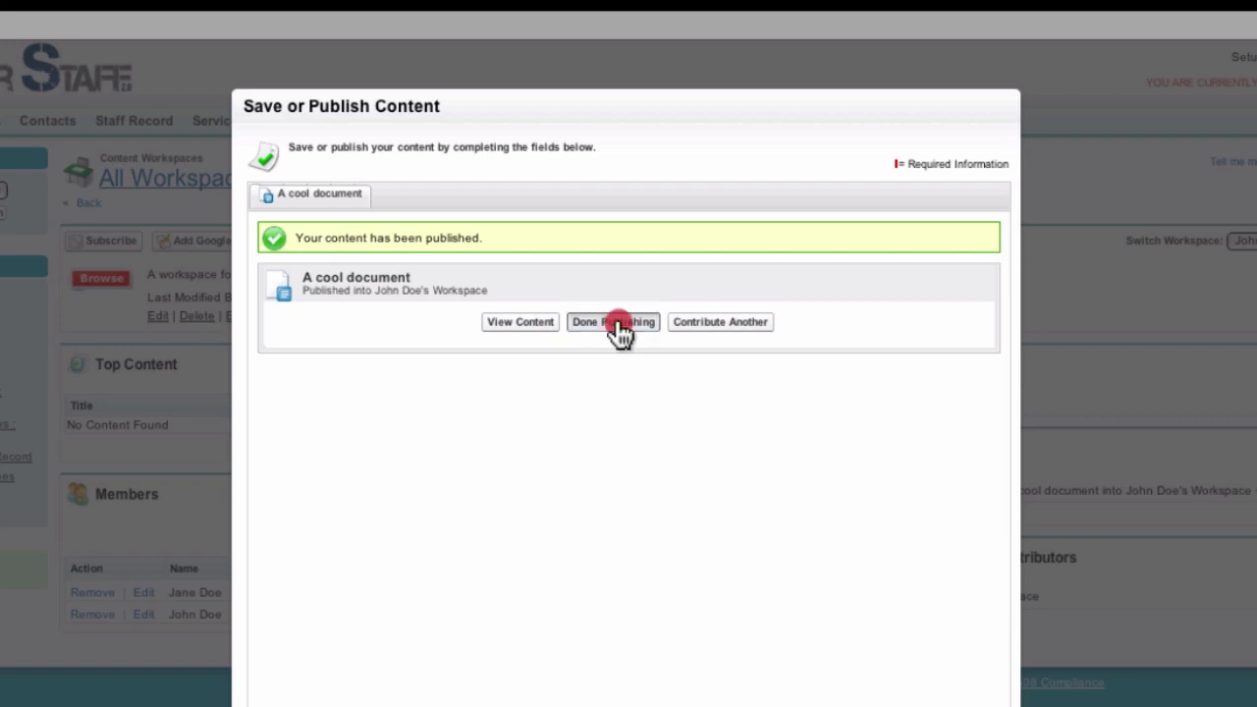
Step: Open A cool document from the workspace's featured content in Google Docs and update its table of contents
click(722, 280)
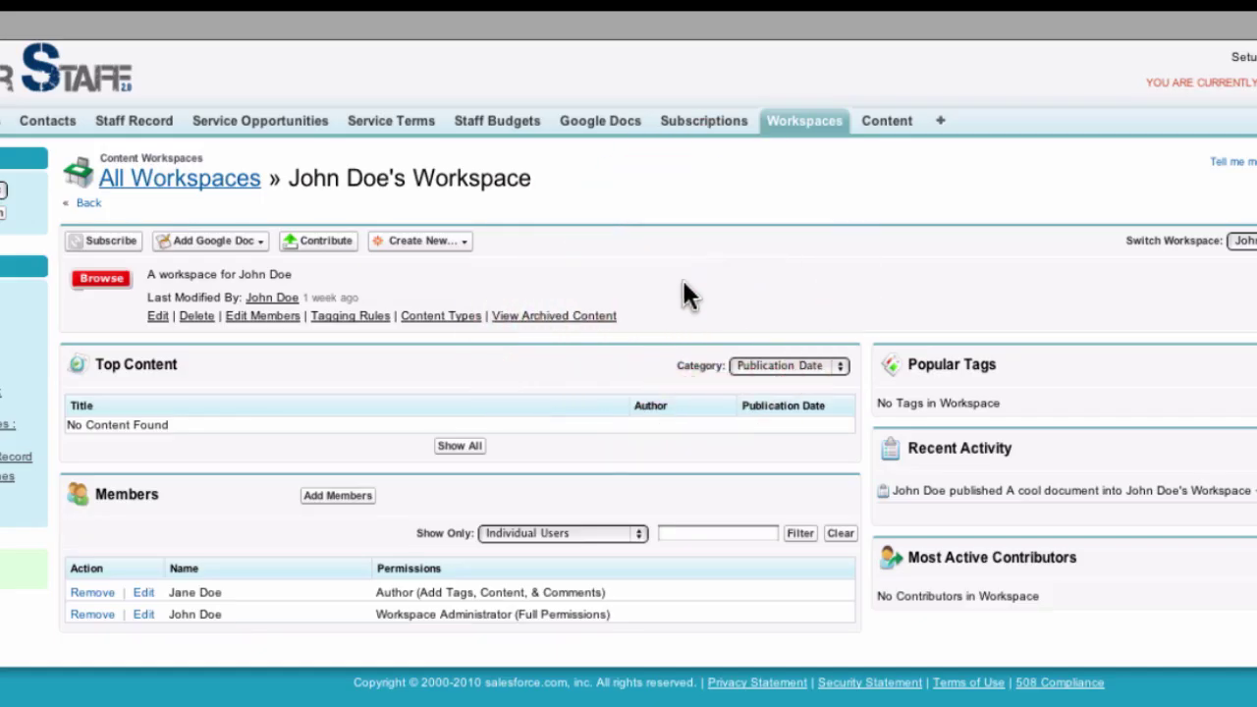
click(475, 369)
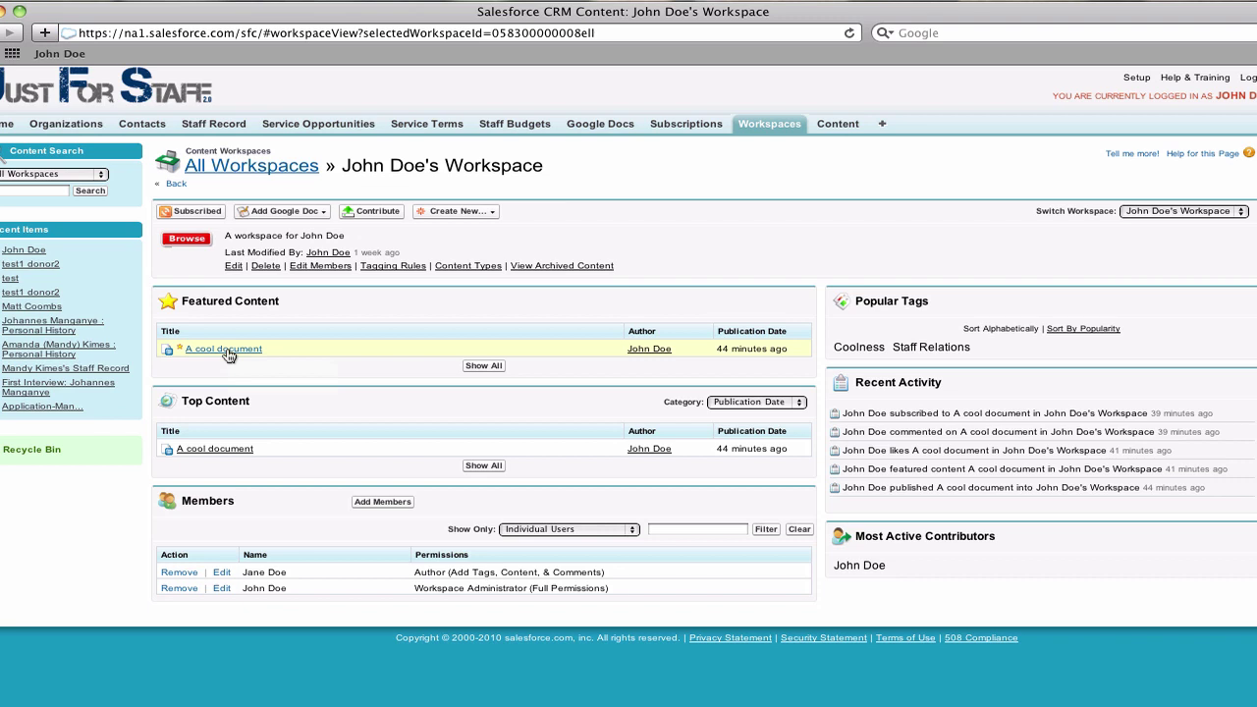
click(225, 351)
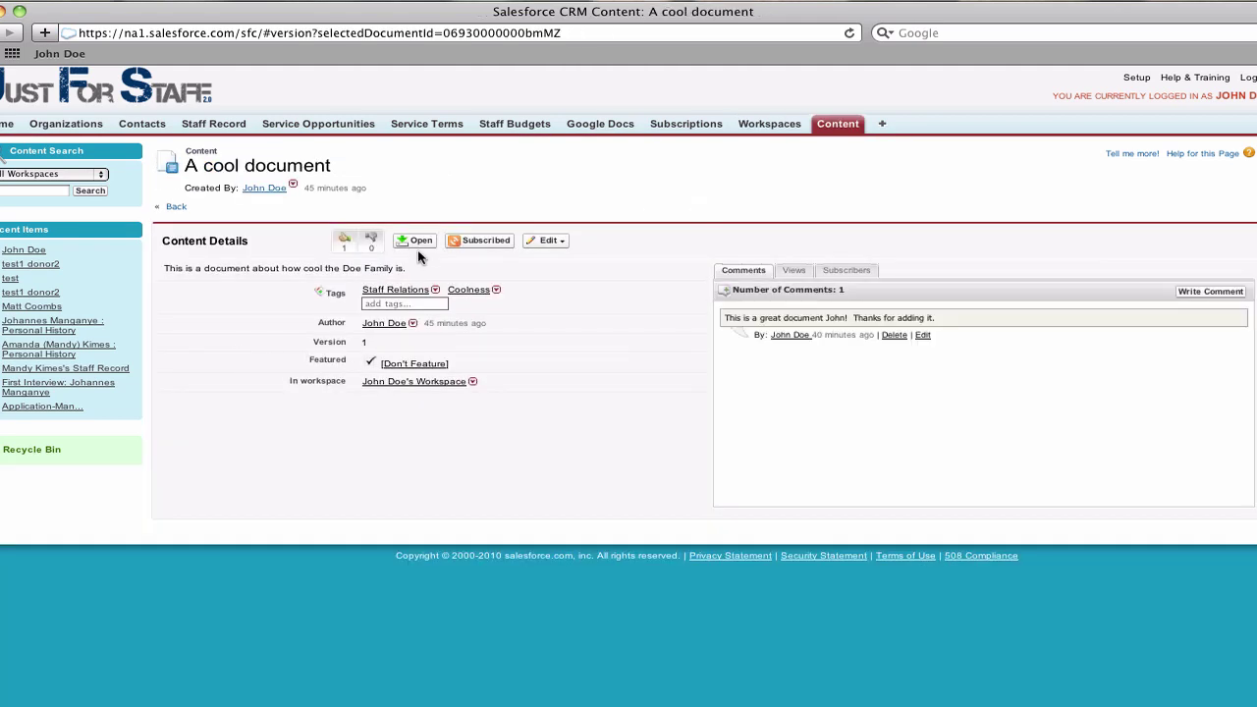
click(419, 245)
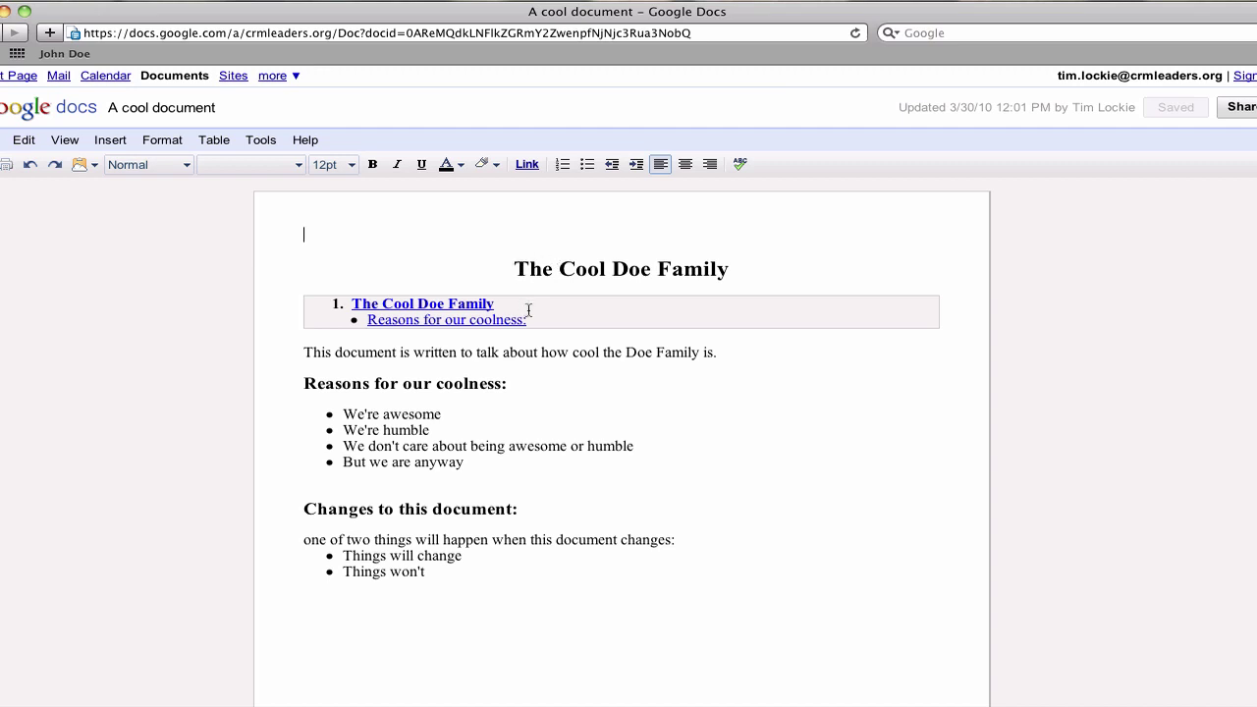
click(708, 304)
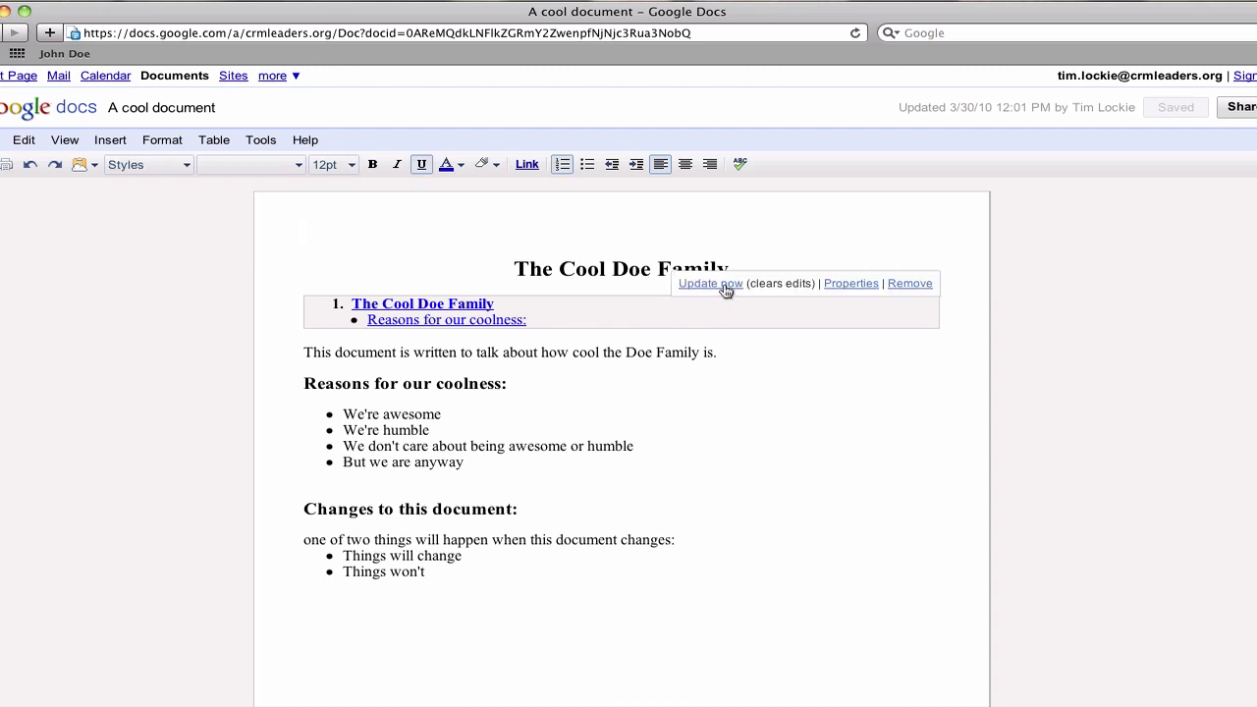
click(721, 283)
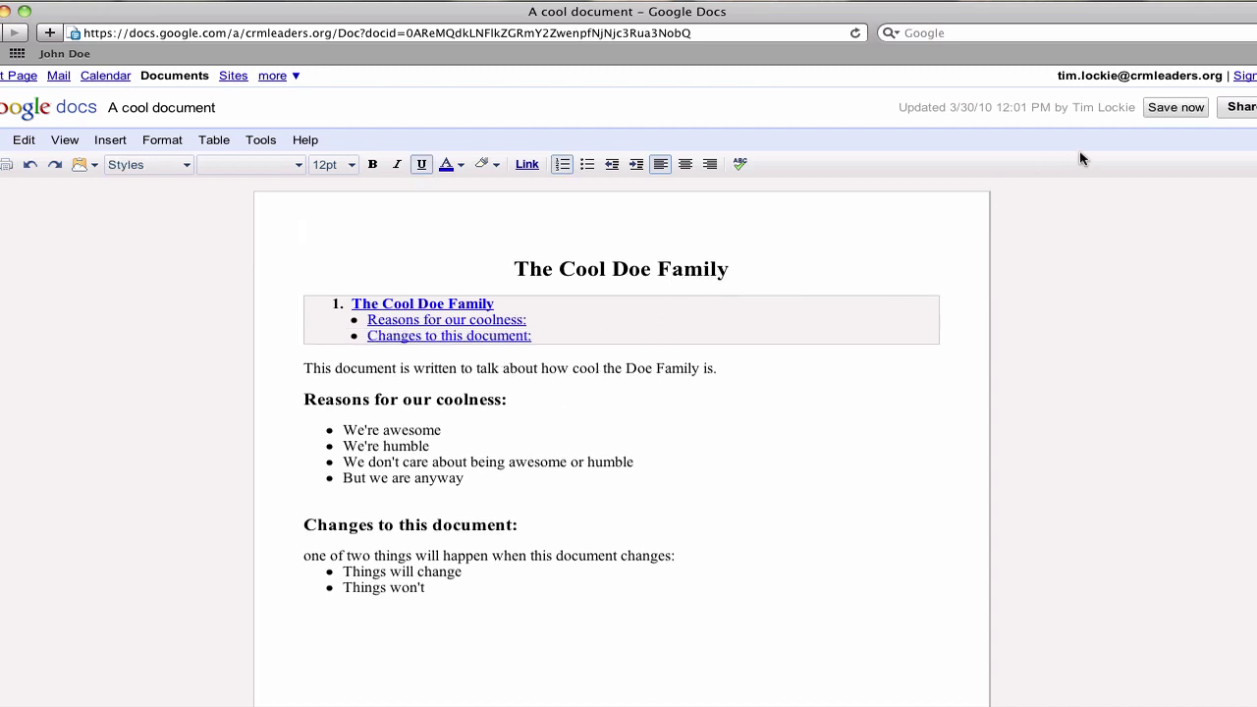
Step: Check who has access to the document, give anyone at CRM the Can view permission and save the sharing settings
click(1245, 110)
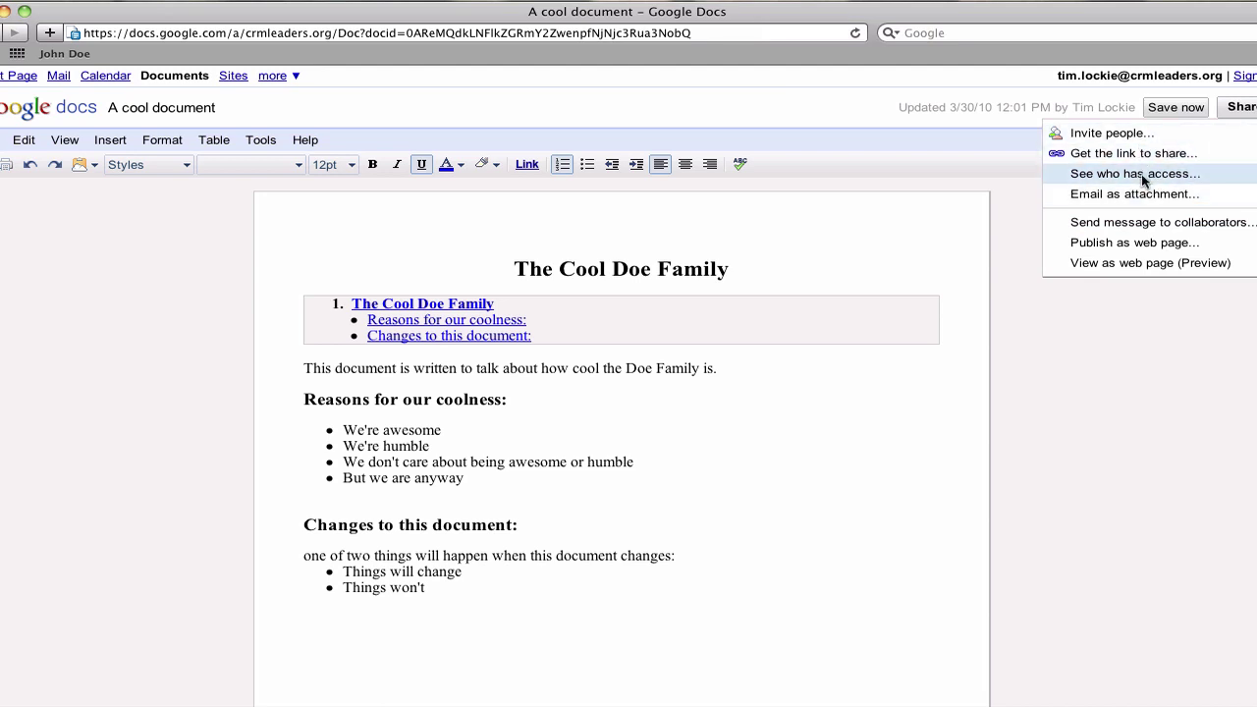
click(1142, 175)
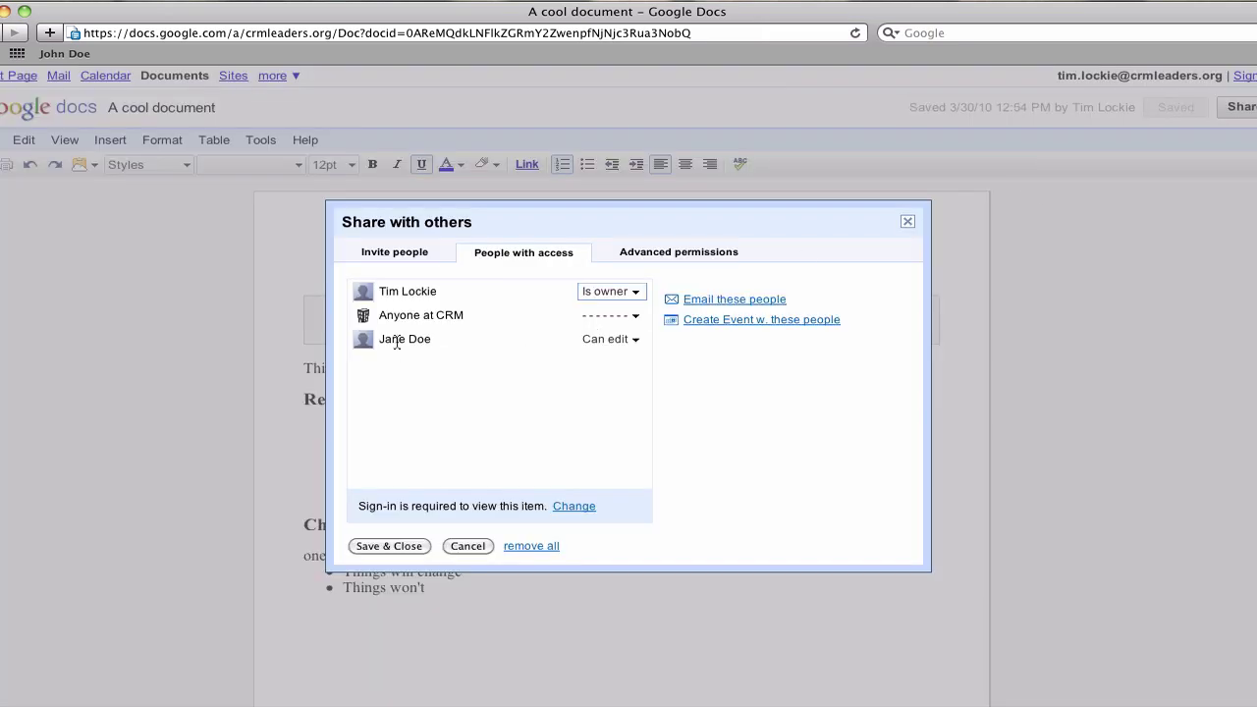
click(635, 318)
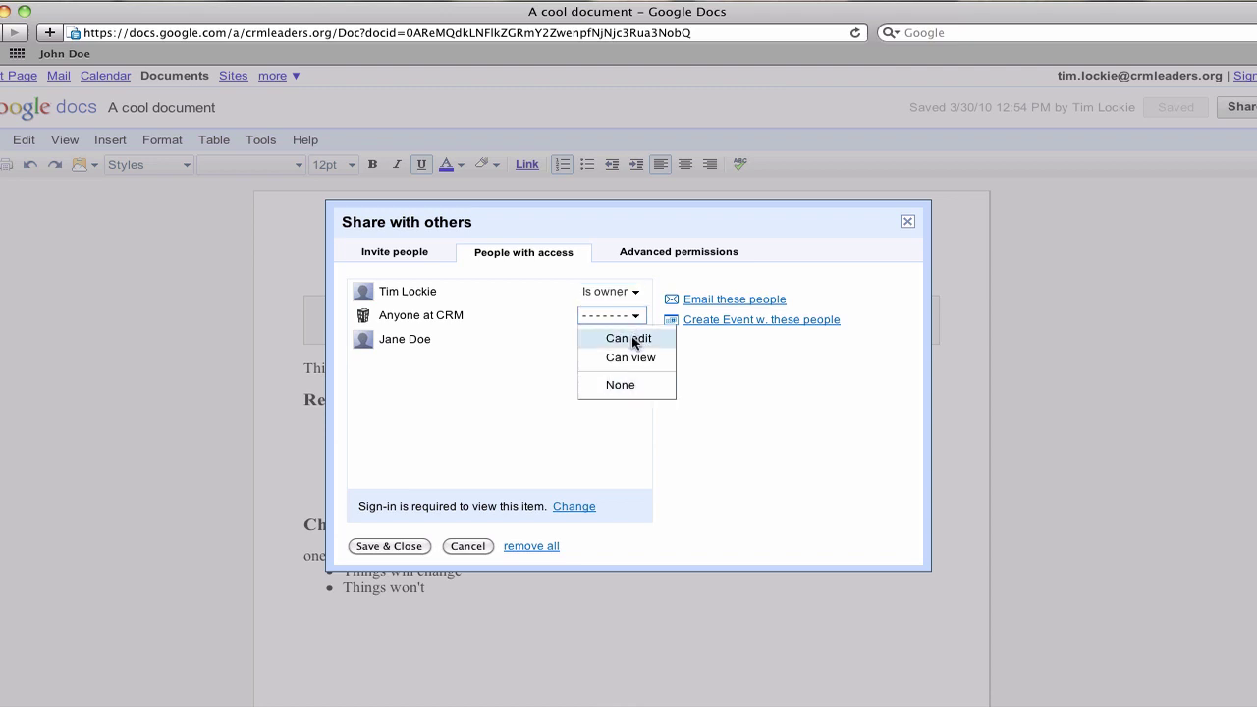
click(630, 360)
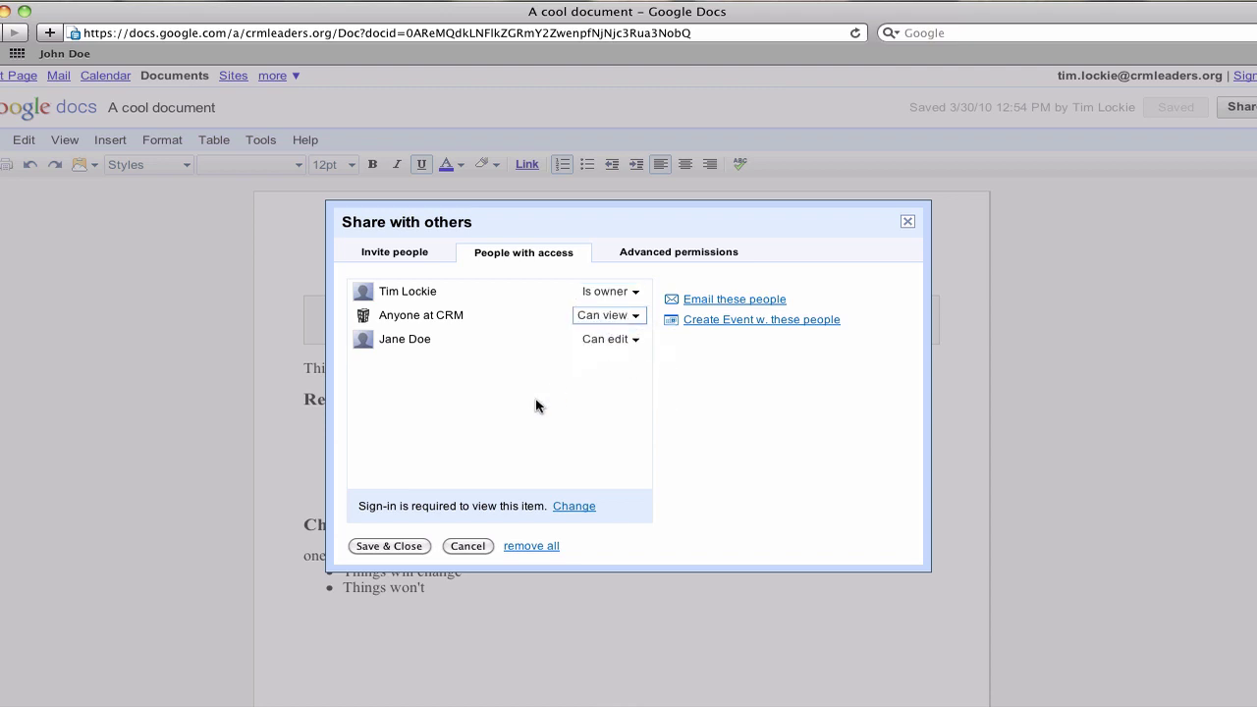
click(395, 552)
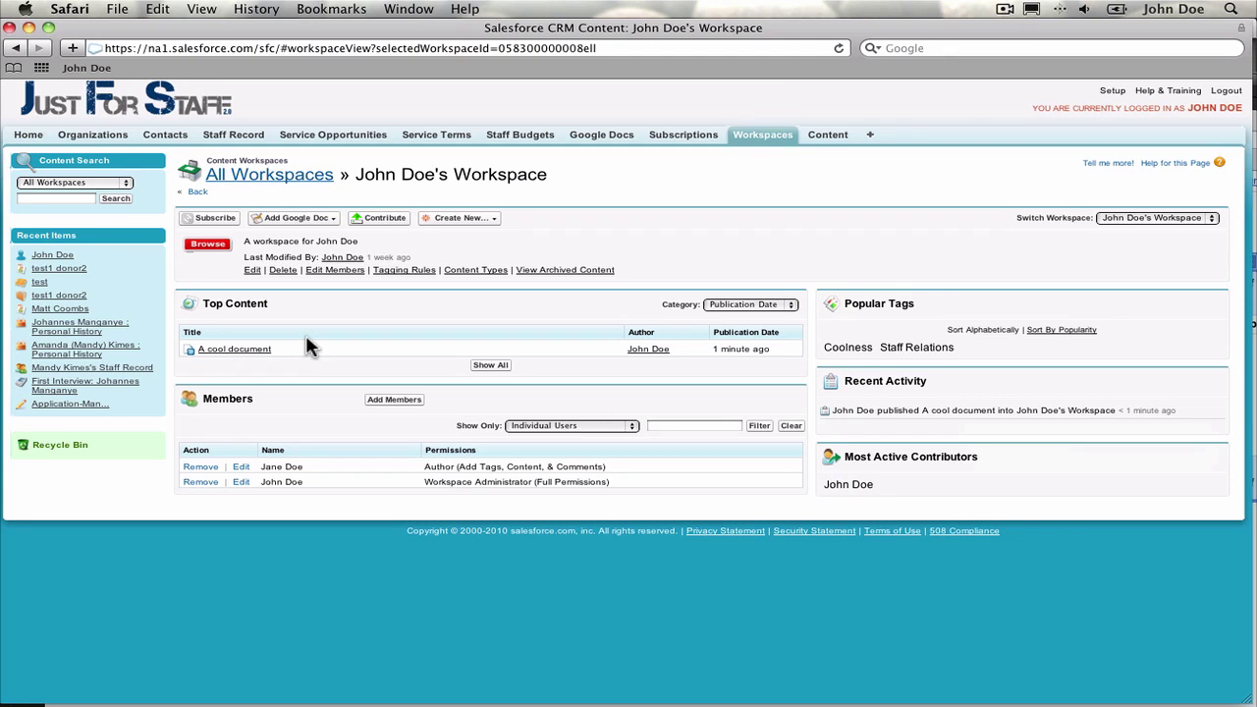
Step: Open A cool document from the workspace's top content in Salesforce and subscribe to its Coolness tag
click(732, 304)
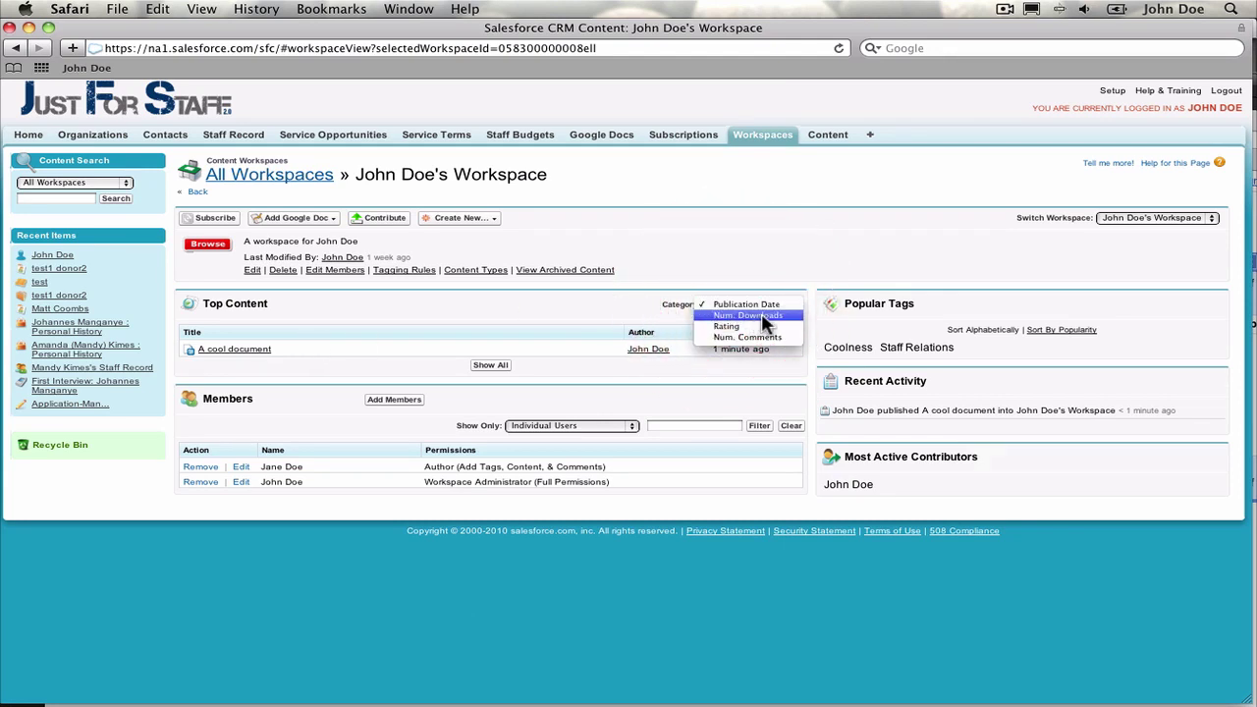
click(570, 327)
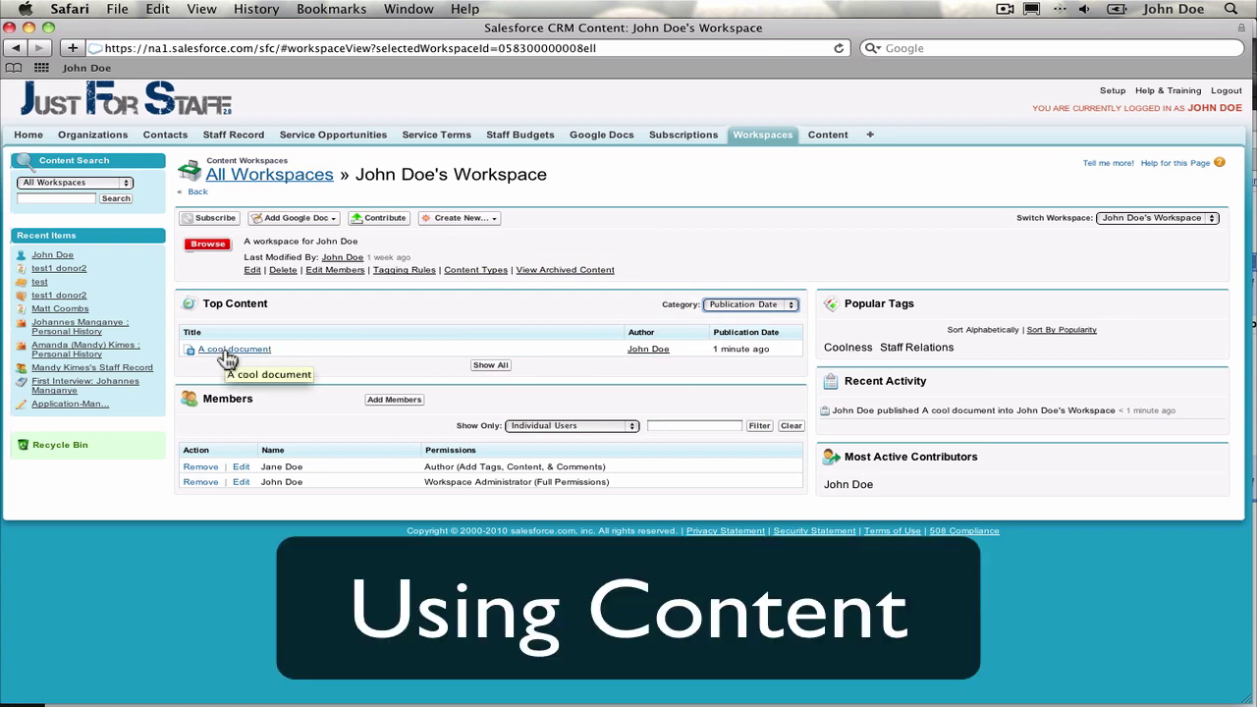
click(225, 354)
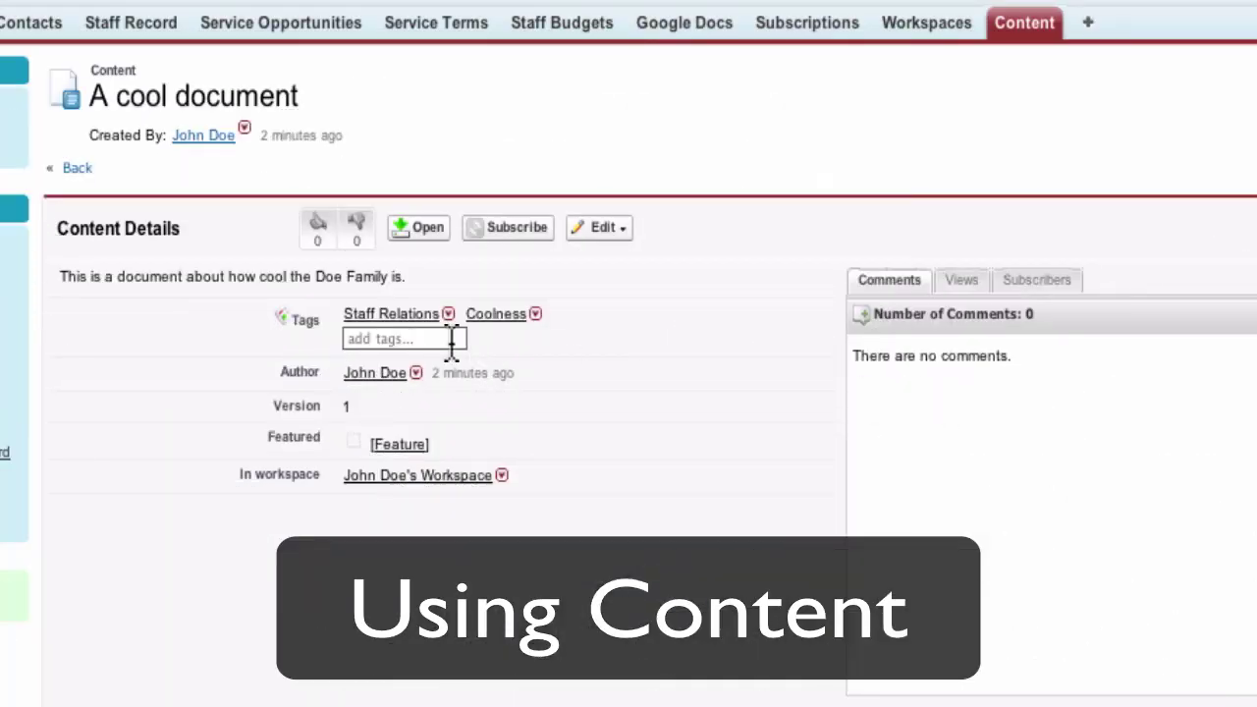
click(536, 314)
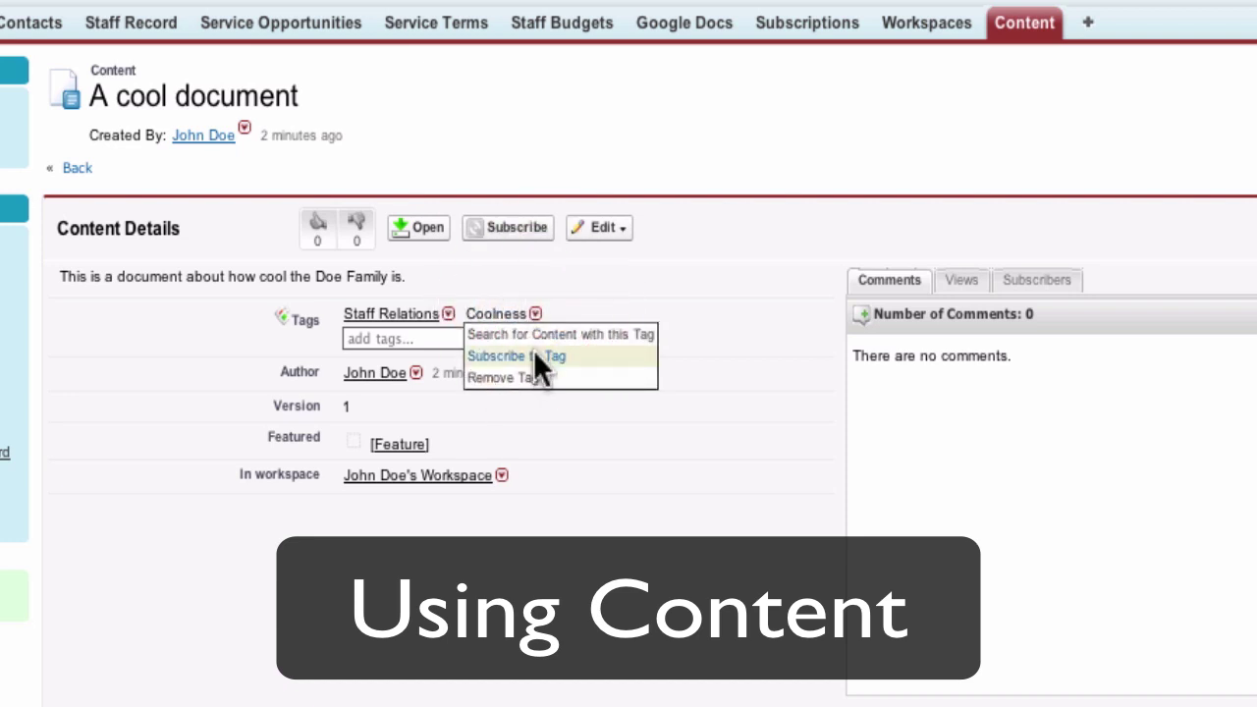
click(533, 351)
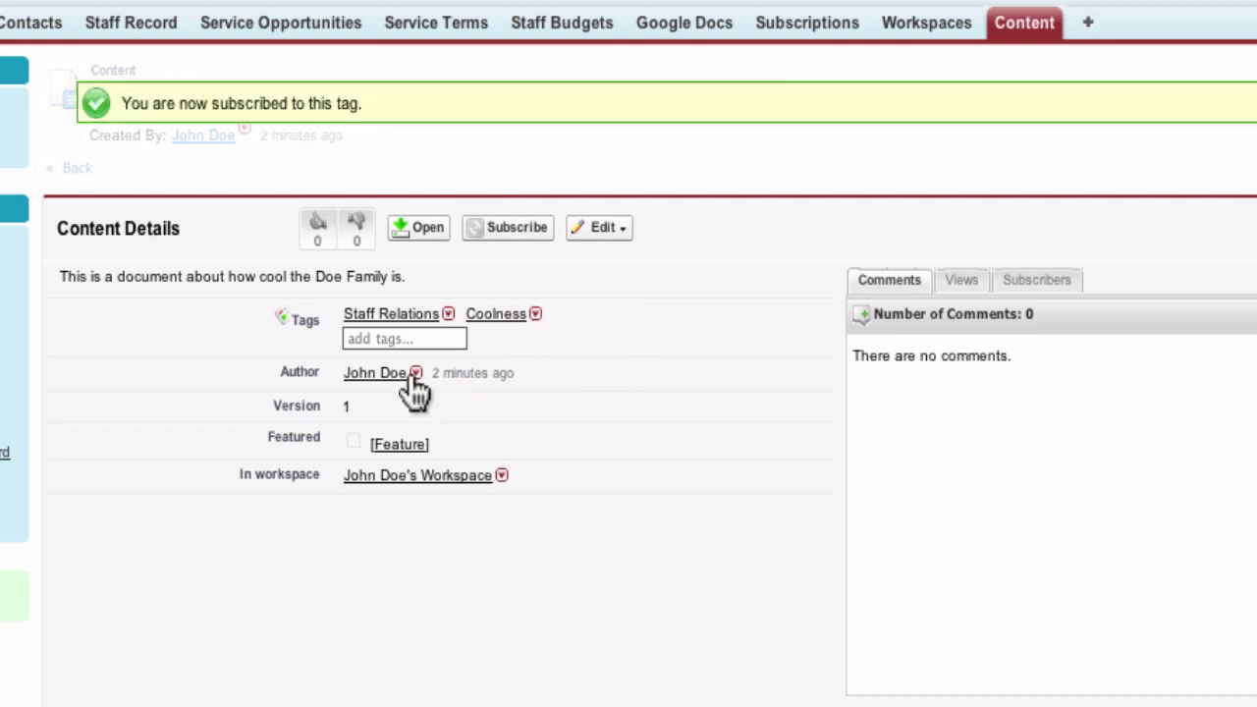
Step: Subscribe to the document's author and to the workspace that contains it
click(416, 374)
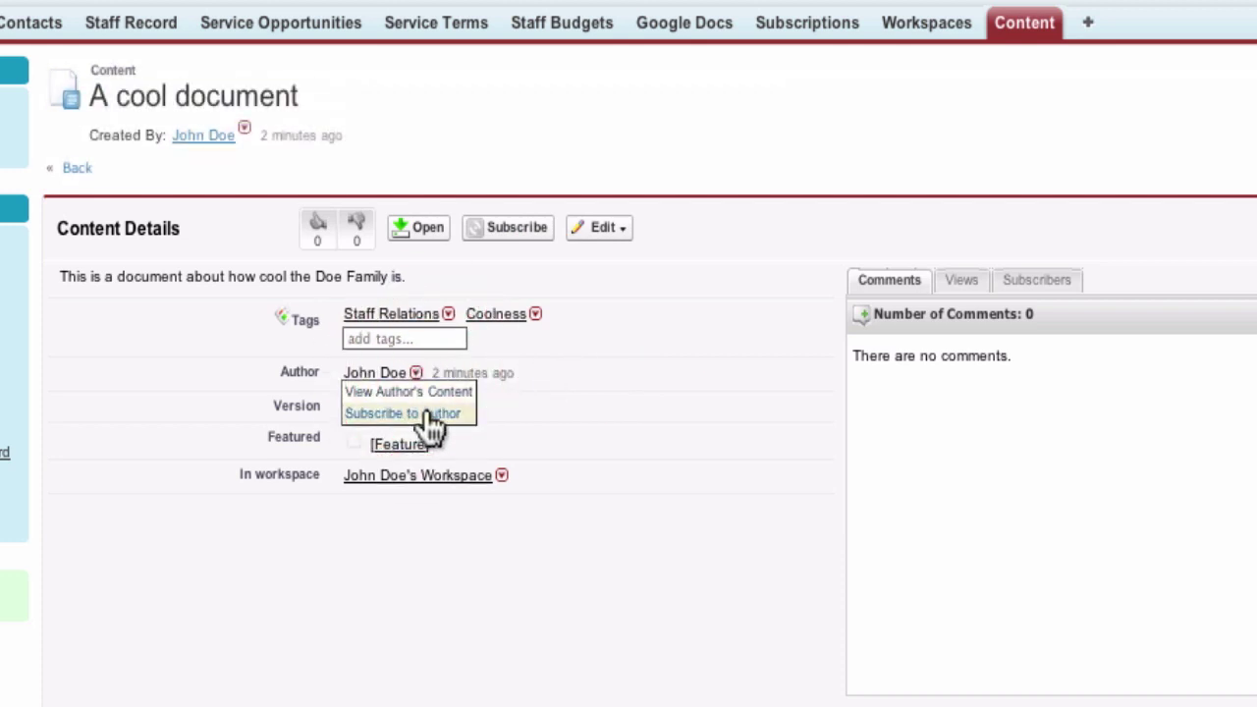
click(434, 420)
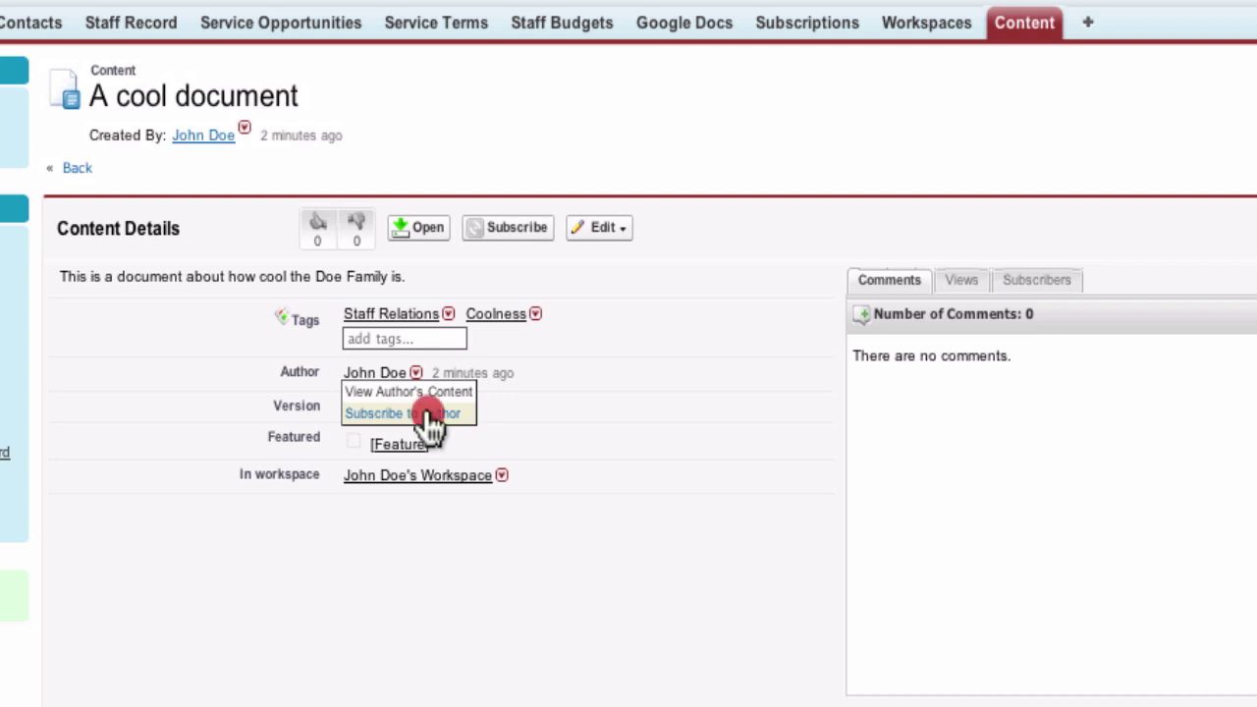
click(502, 476)
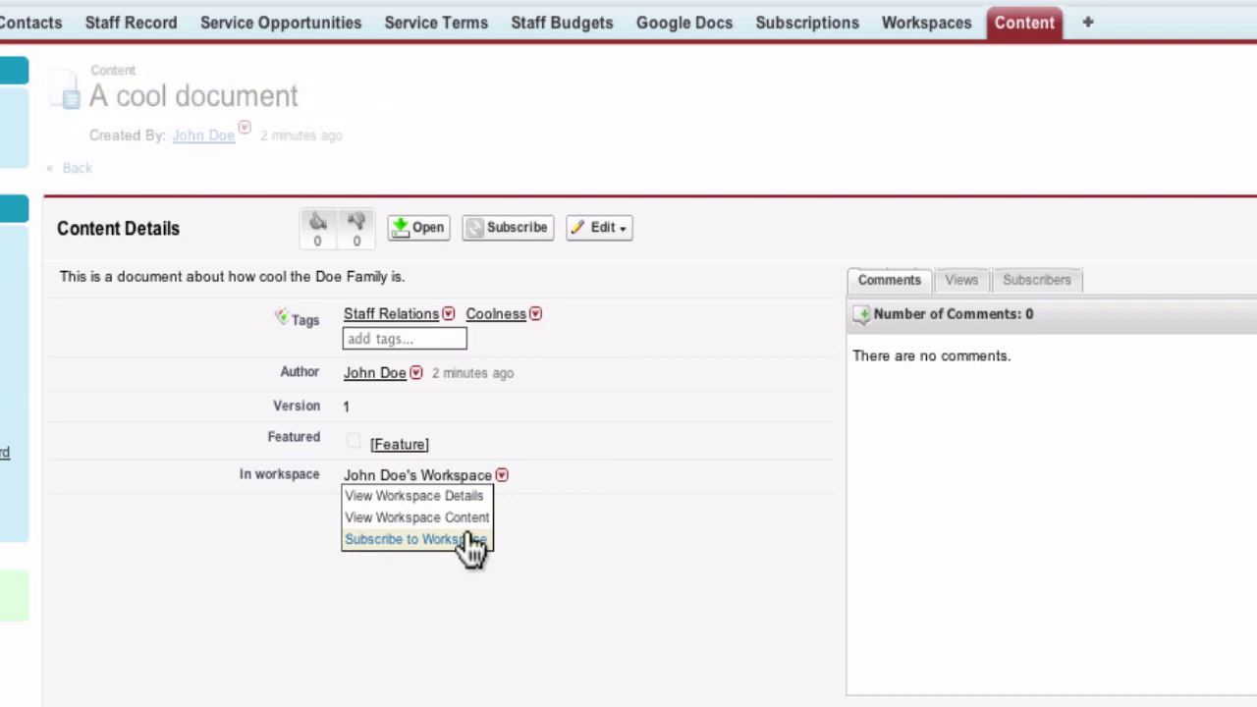
click(452, 540)
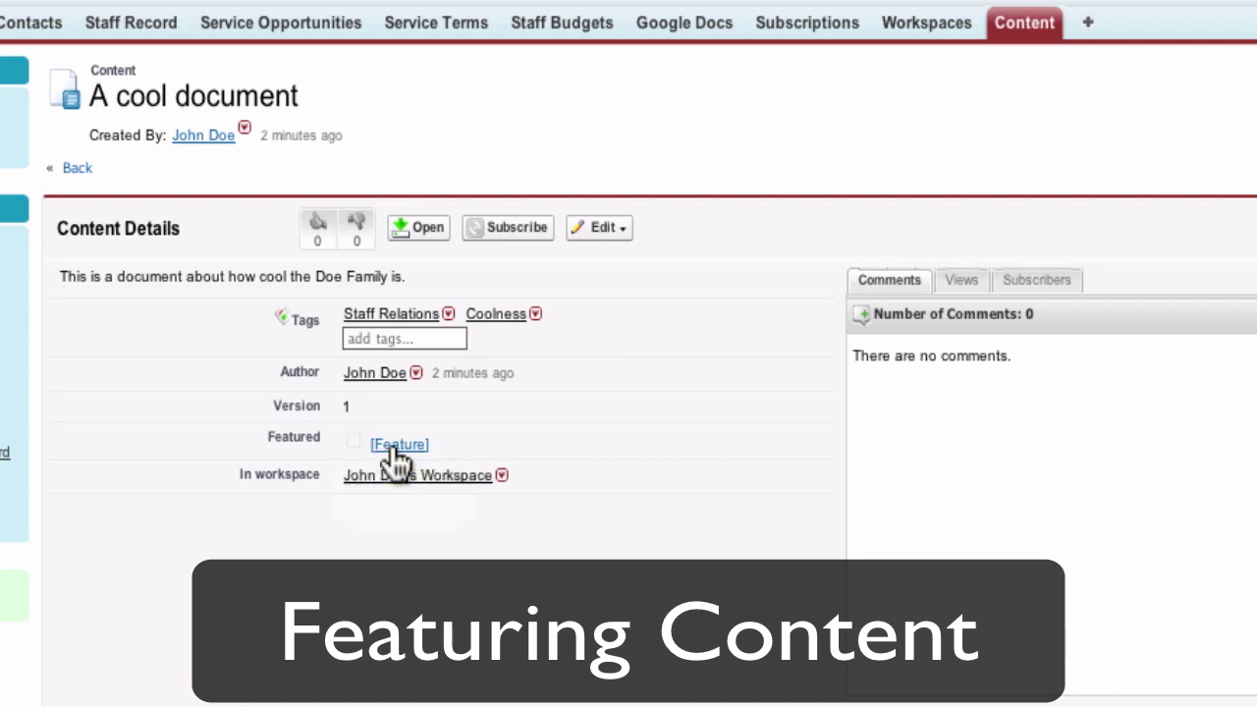
Step: Feature the document and give it a thumbs-up, and open its workspace from the workspaces overview
click(396, 444)
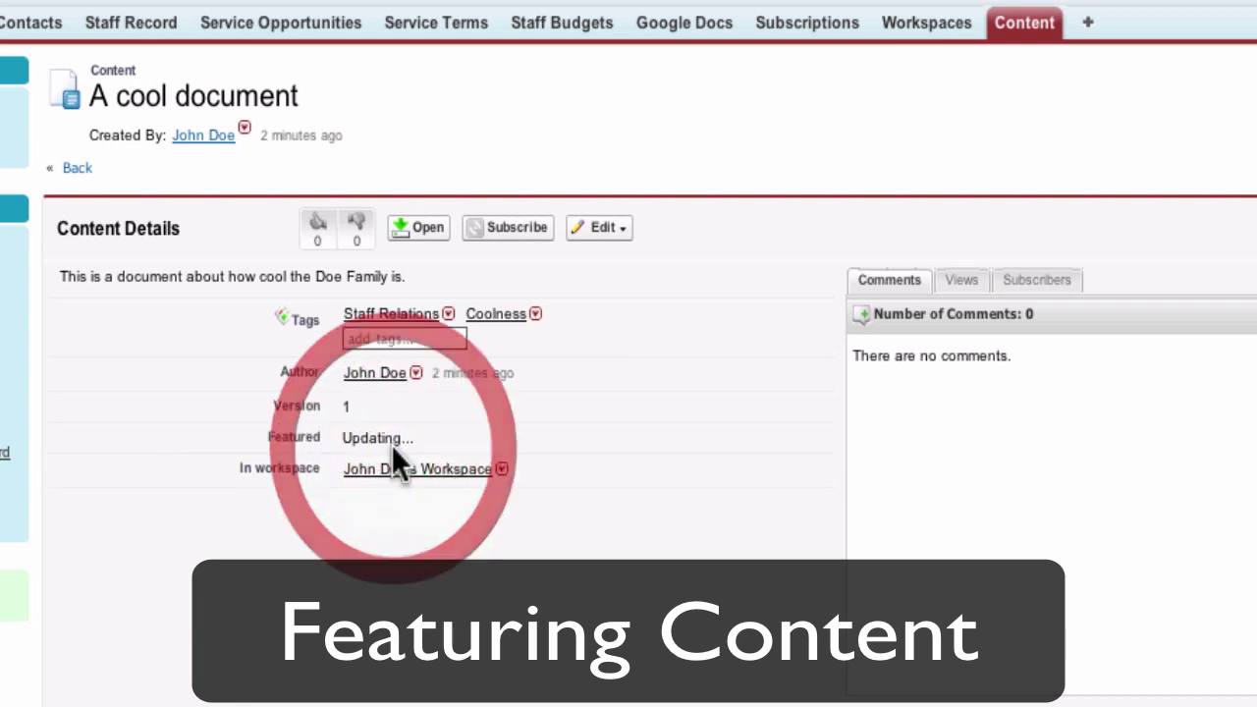
click(319, 233)
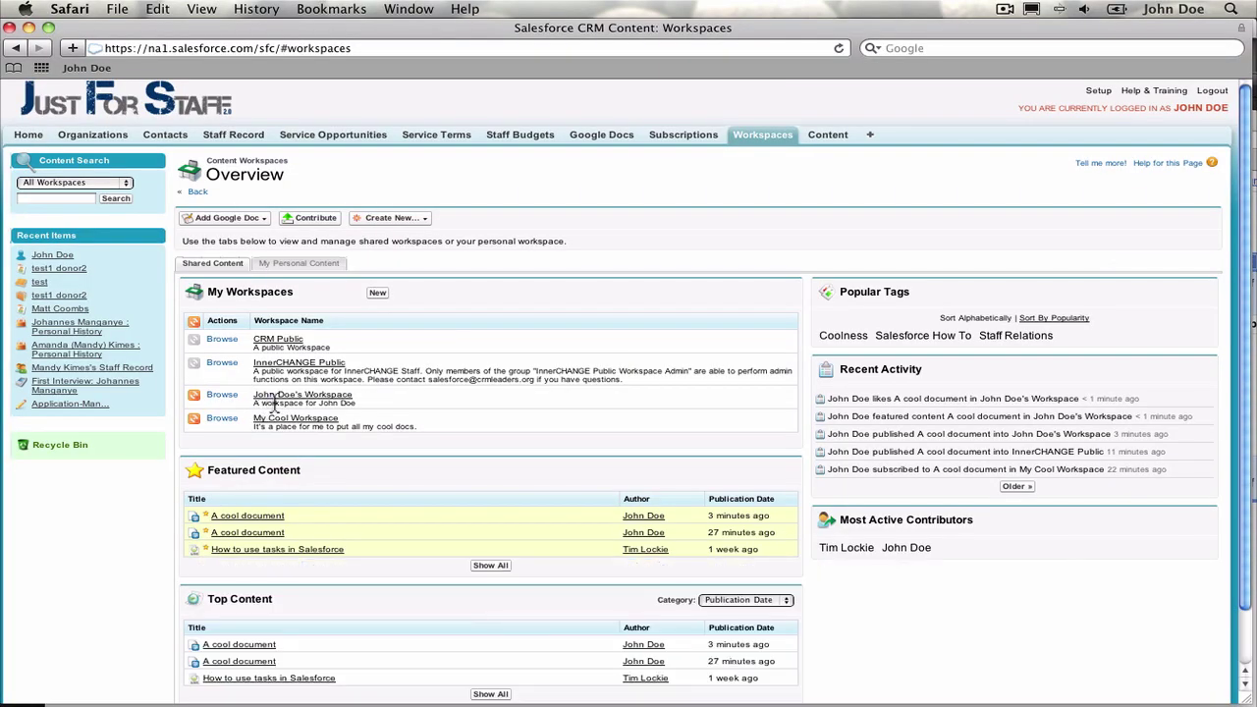
click(278, 401)
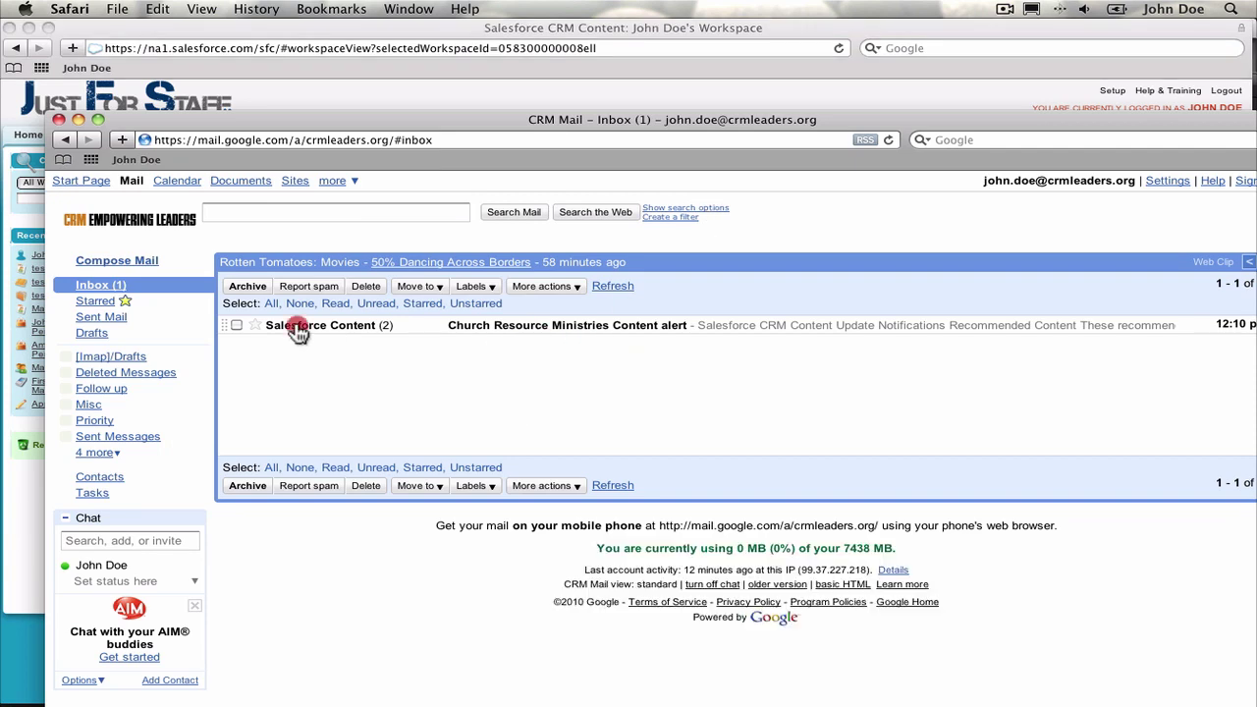
Step: Switch to CRM Mail and read the Salesforce Content alerts about recommended content and new comments
click(297, 325)
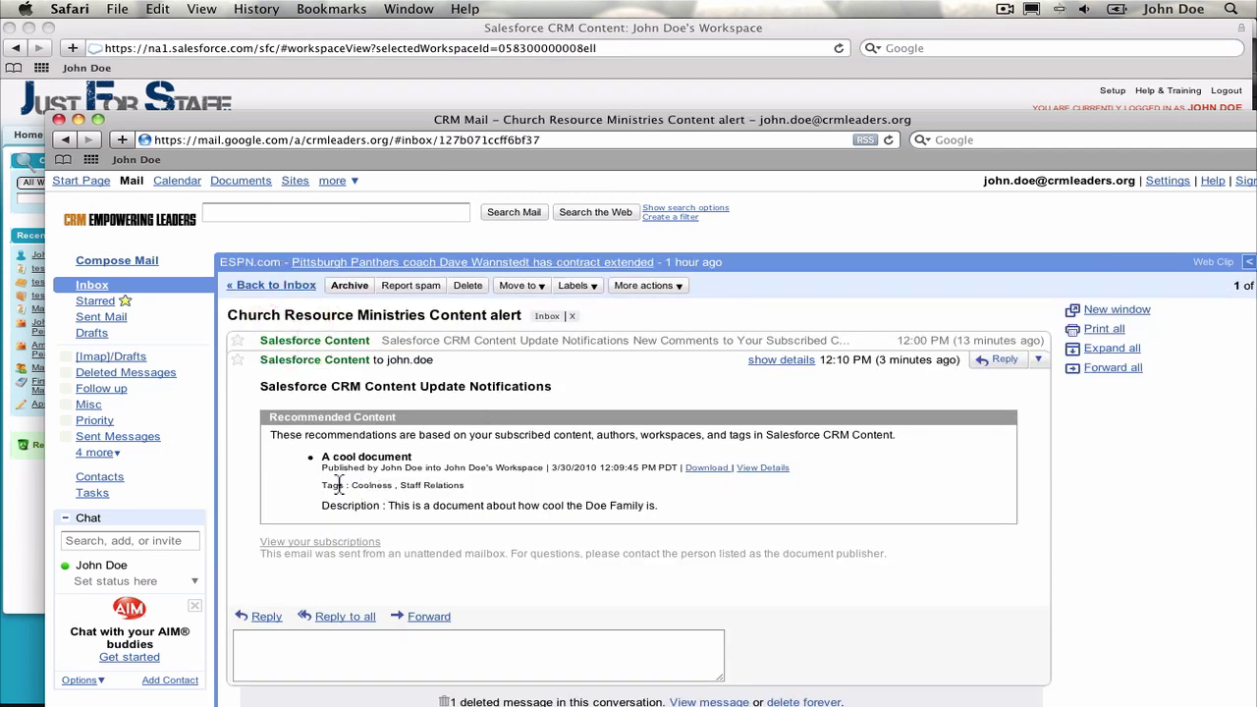
click(320, 342)
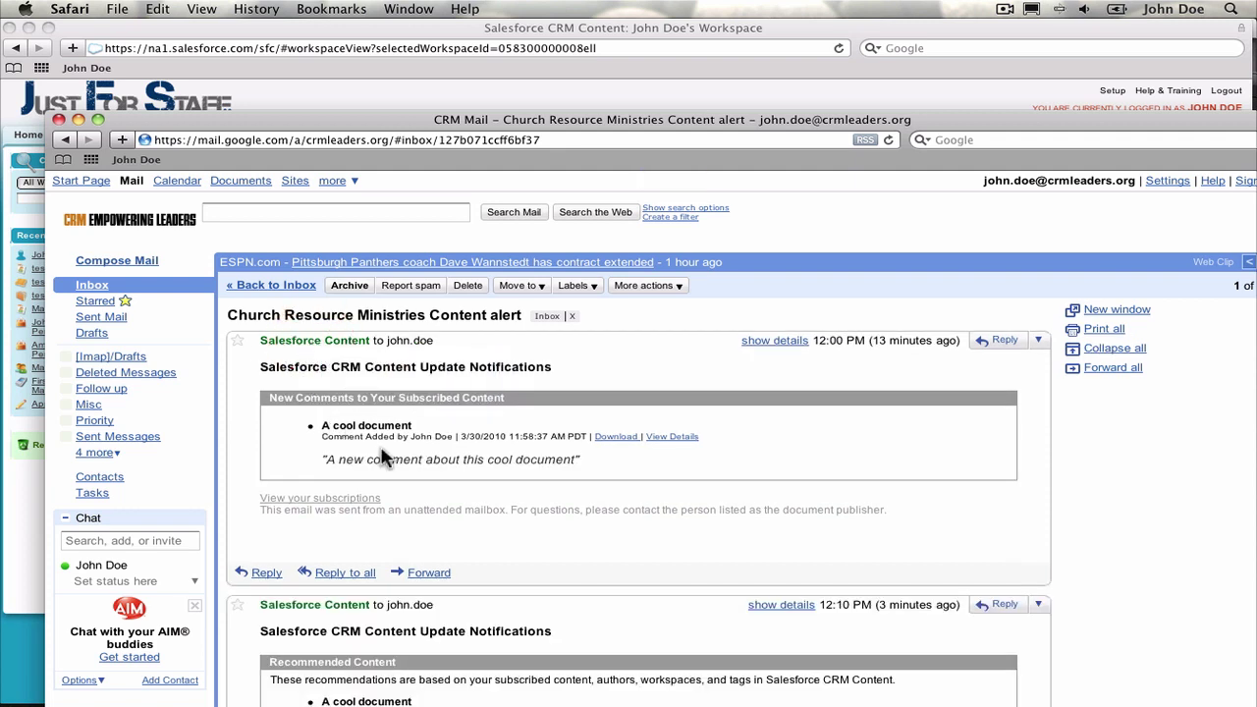
drag(608, 461, 313, 461)
click(629, 471)
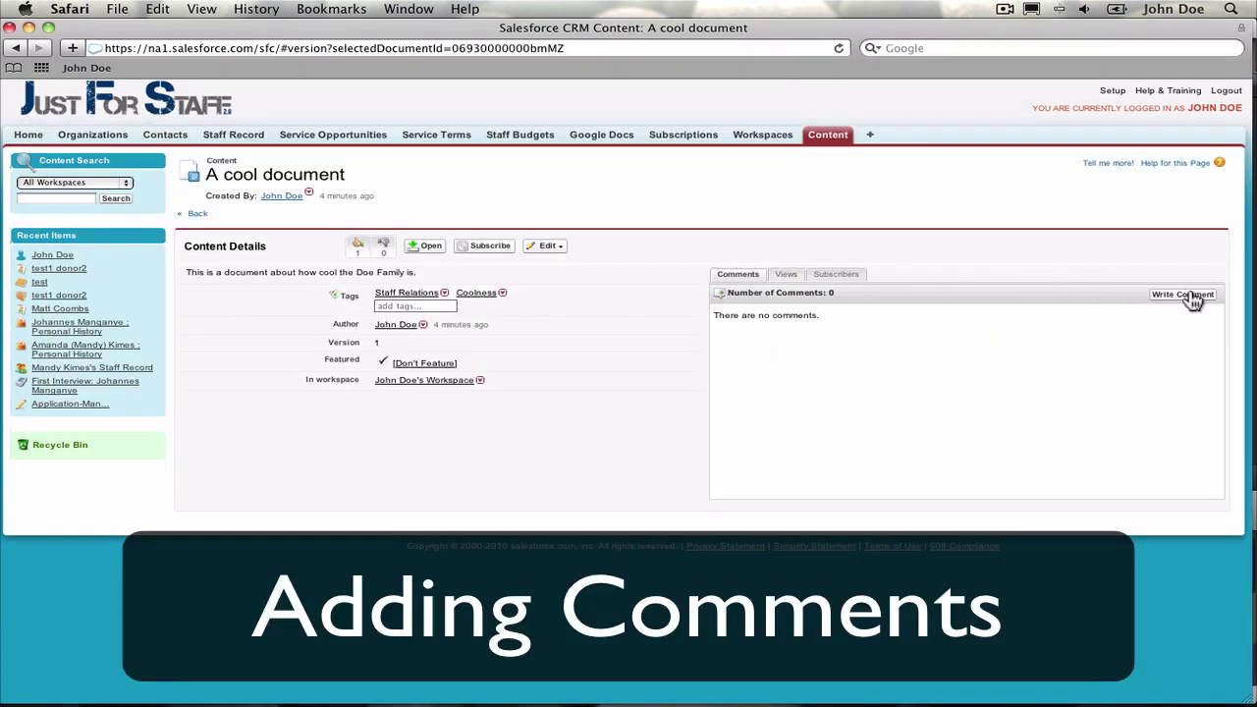
Step: Add a comment to A cool document saying it is a great document and thanking its author by name for adding it
click(1158, 296)
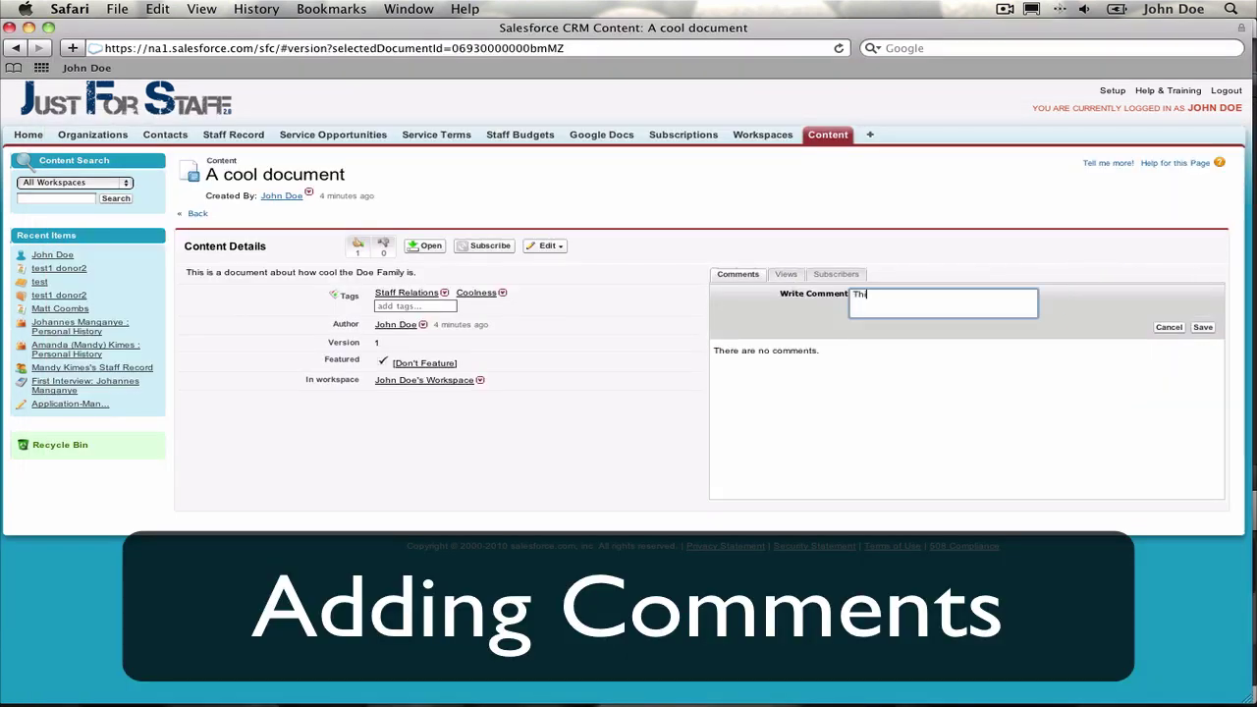
text(This is a great document Job!  Thanks )
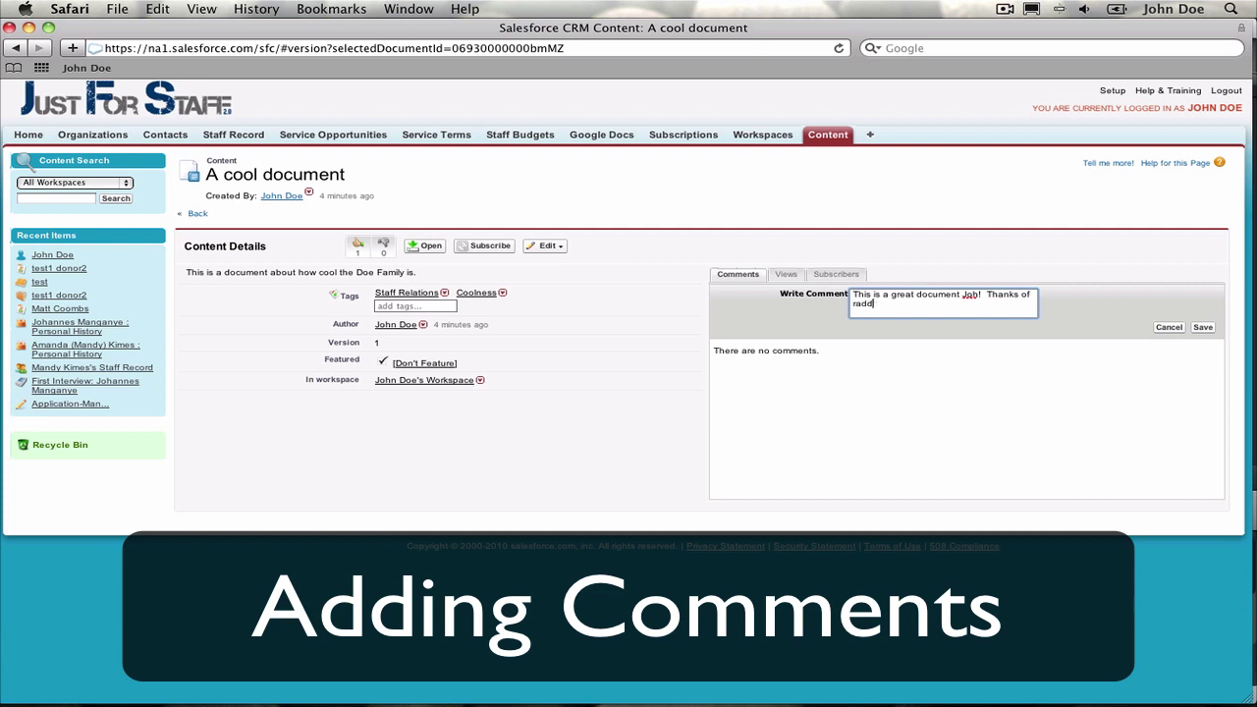
text(for adding it.)
double_click(970, 293)
text(John)
click(1202, 327)
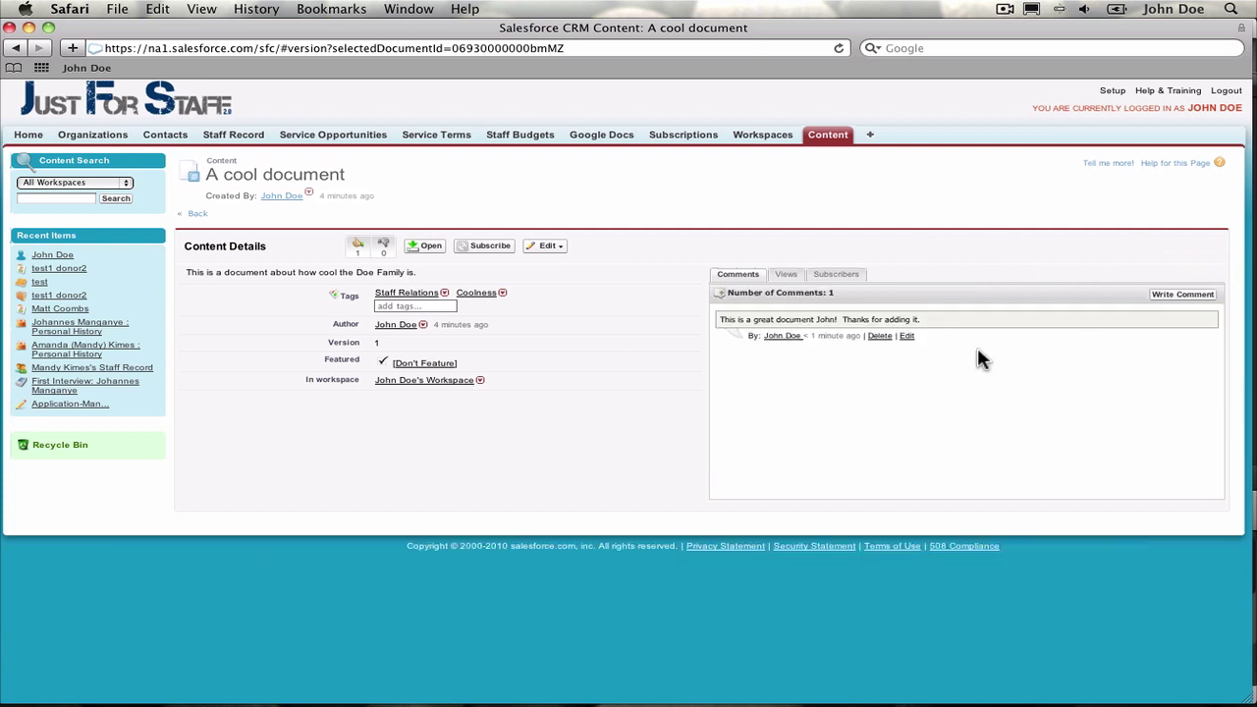
Step: Examine who has viewed the document and who has subscribed to it
click(786, 278)
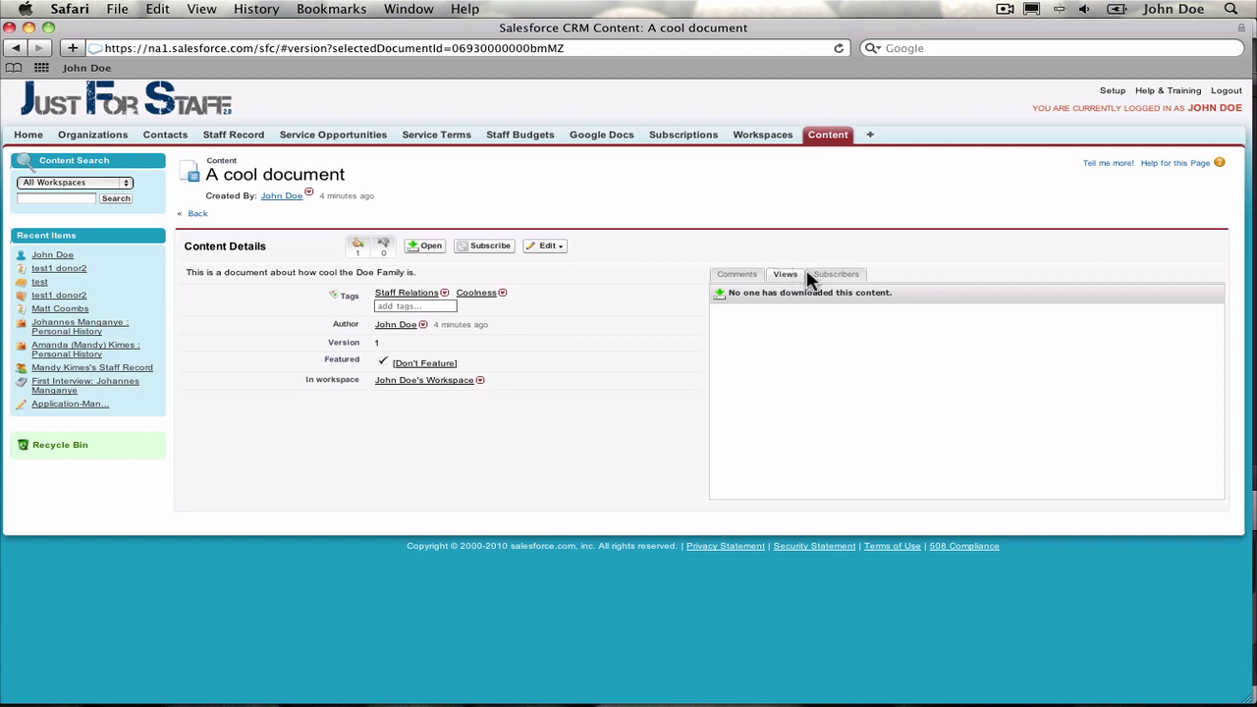
click(837, 274)
click(826, 320)
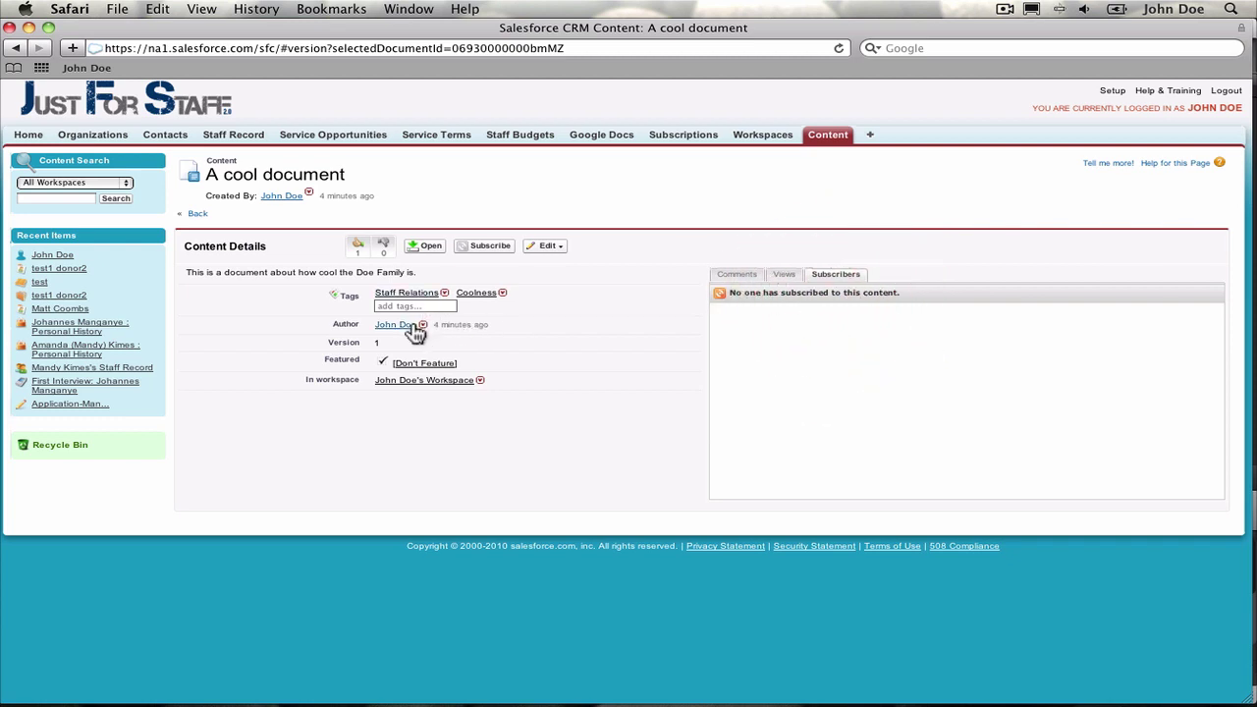
Step: Subscribe to the document, reload its page and show its list of subscribers
click(501, 246)
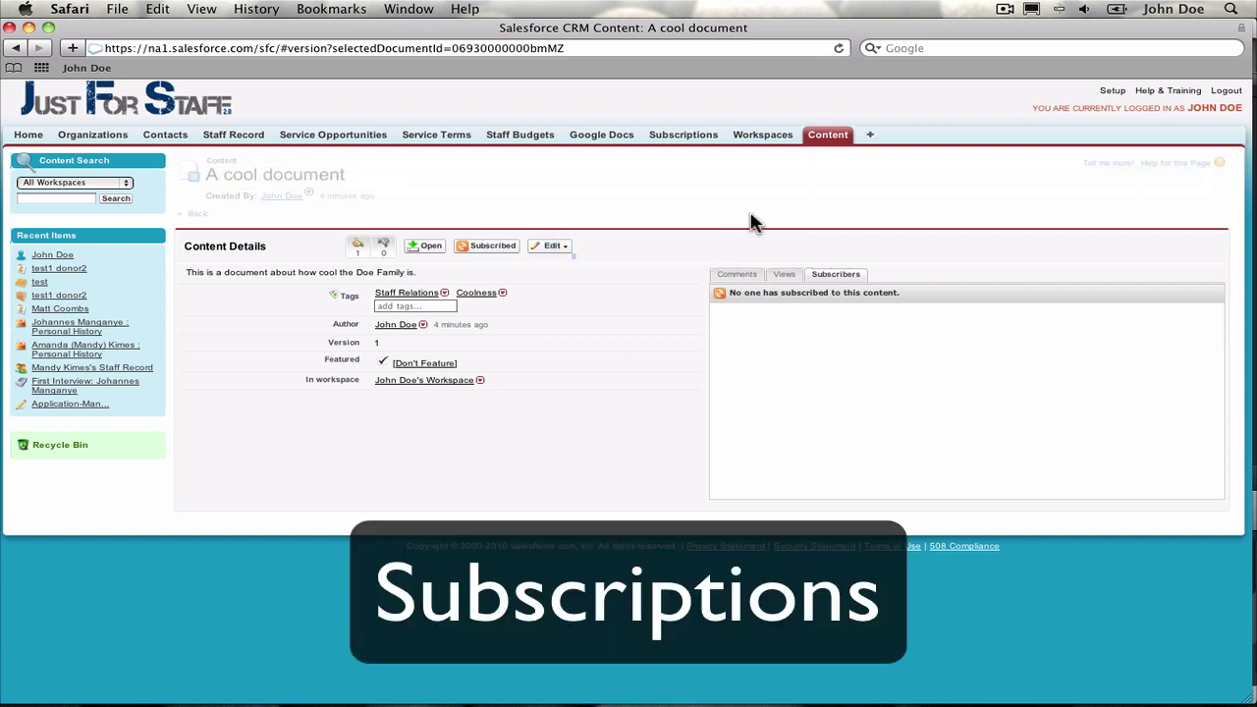
key(super+r)
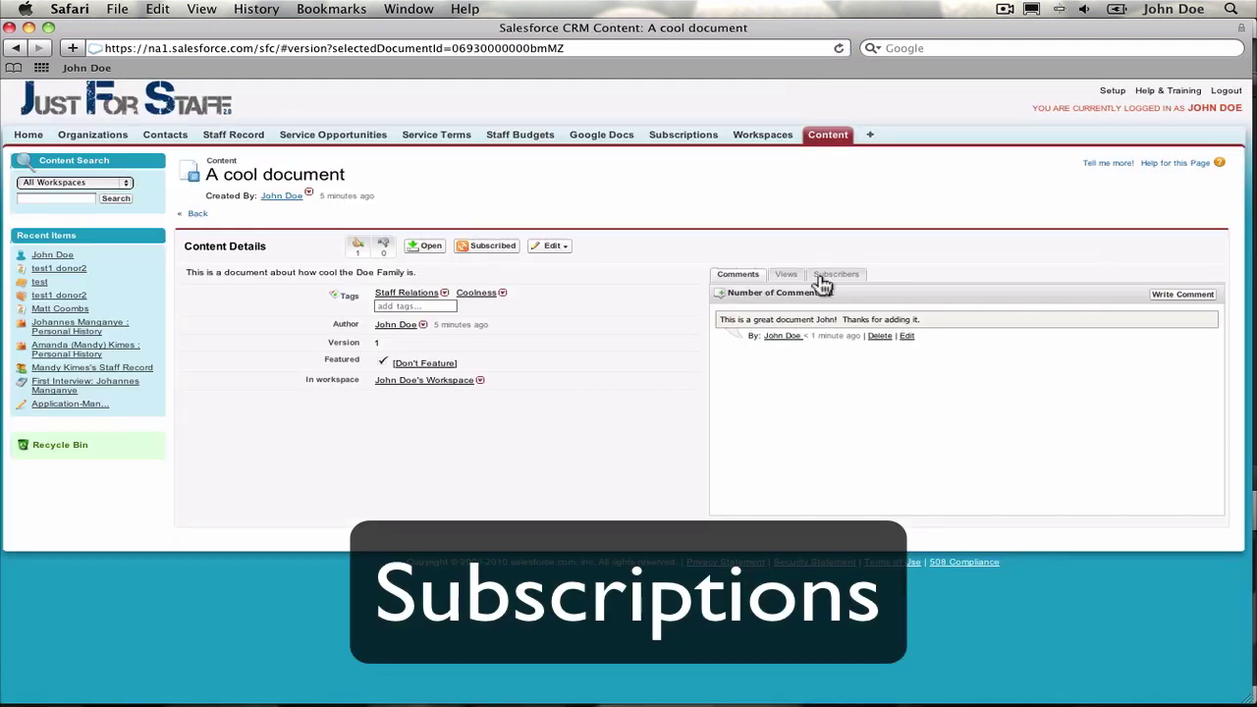
click(834, 275)
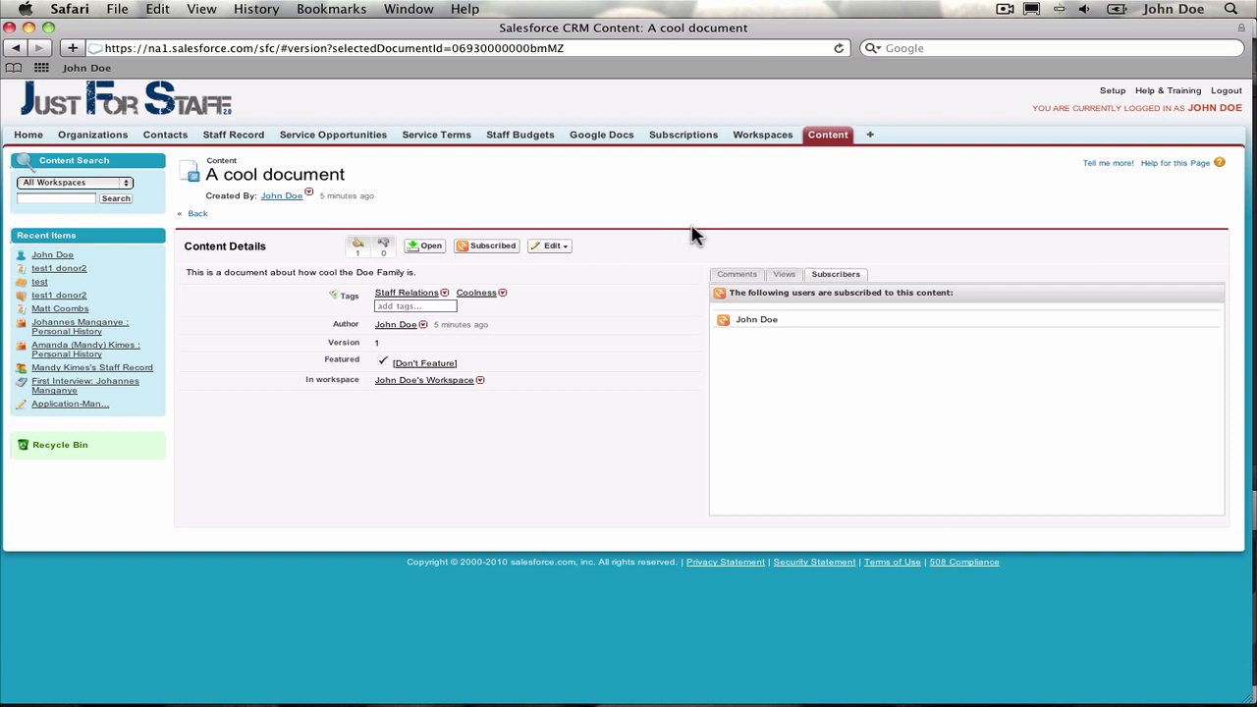
Step: Review all current subscriptions by content, tags, authors and workspaces
click(681, 140)
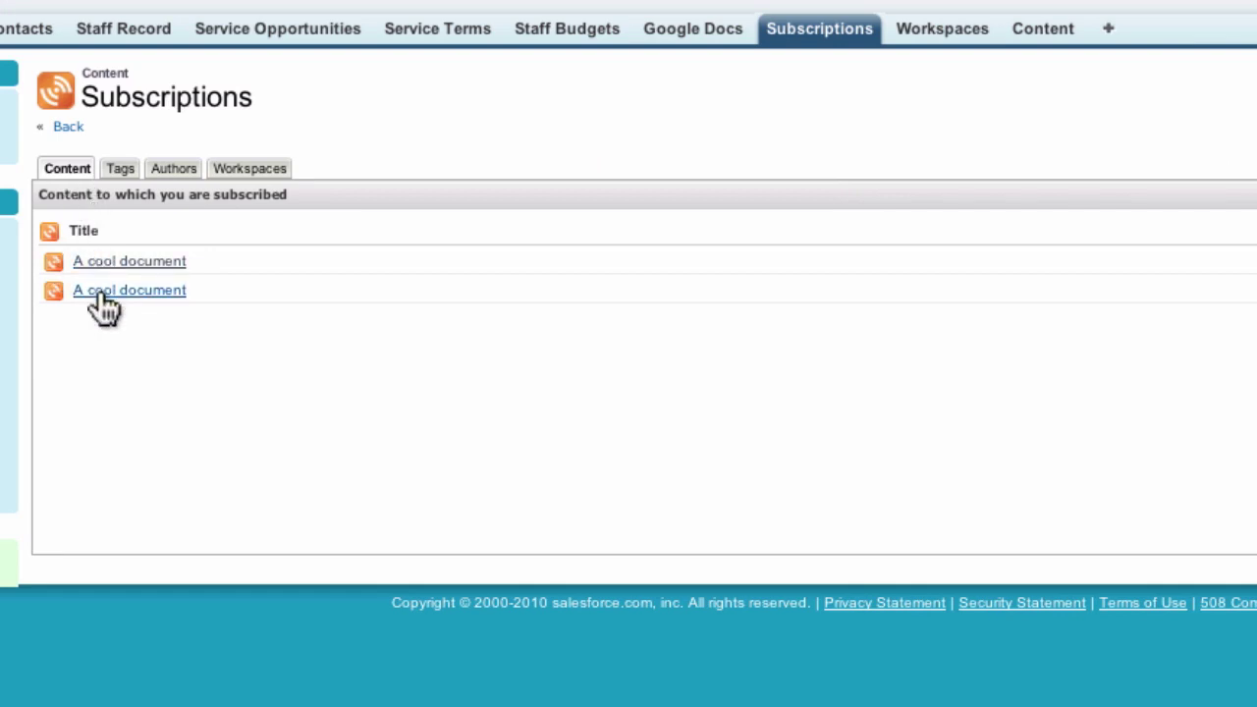
click(123, 171)
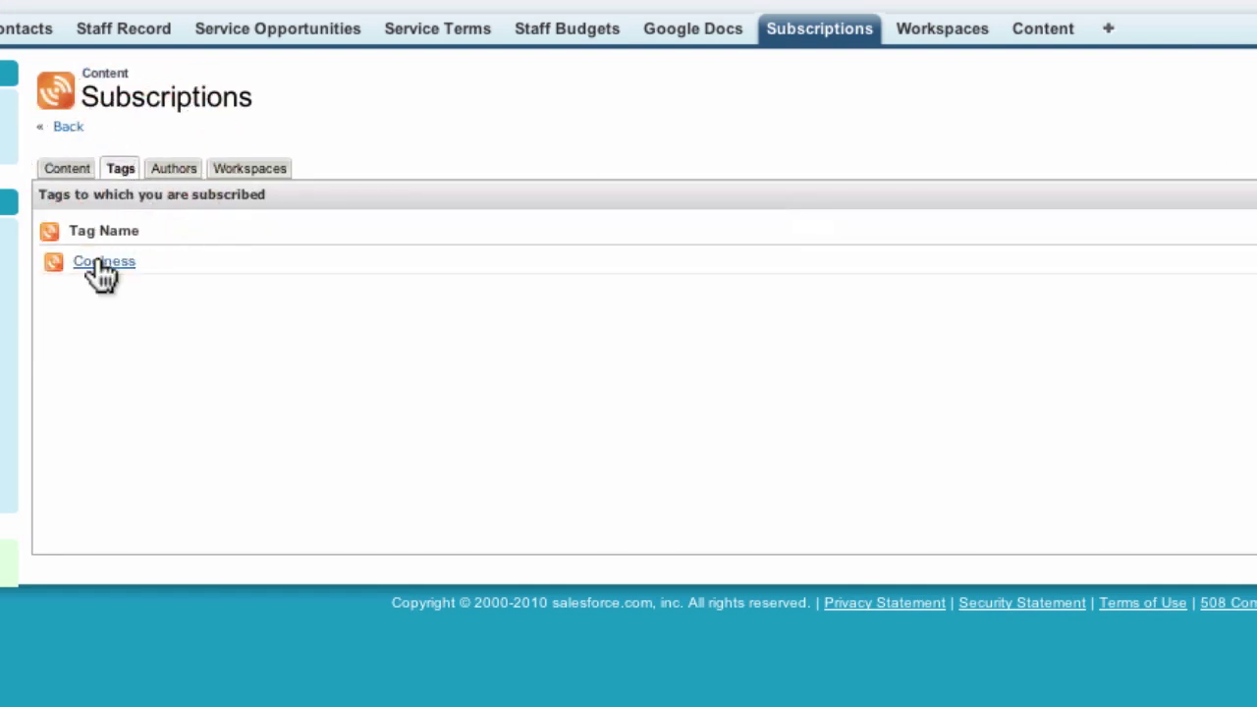
click(175, 168)
click(247, 172)
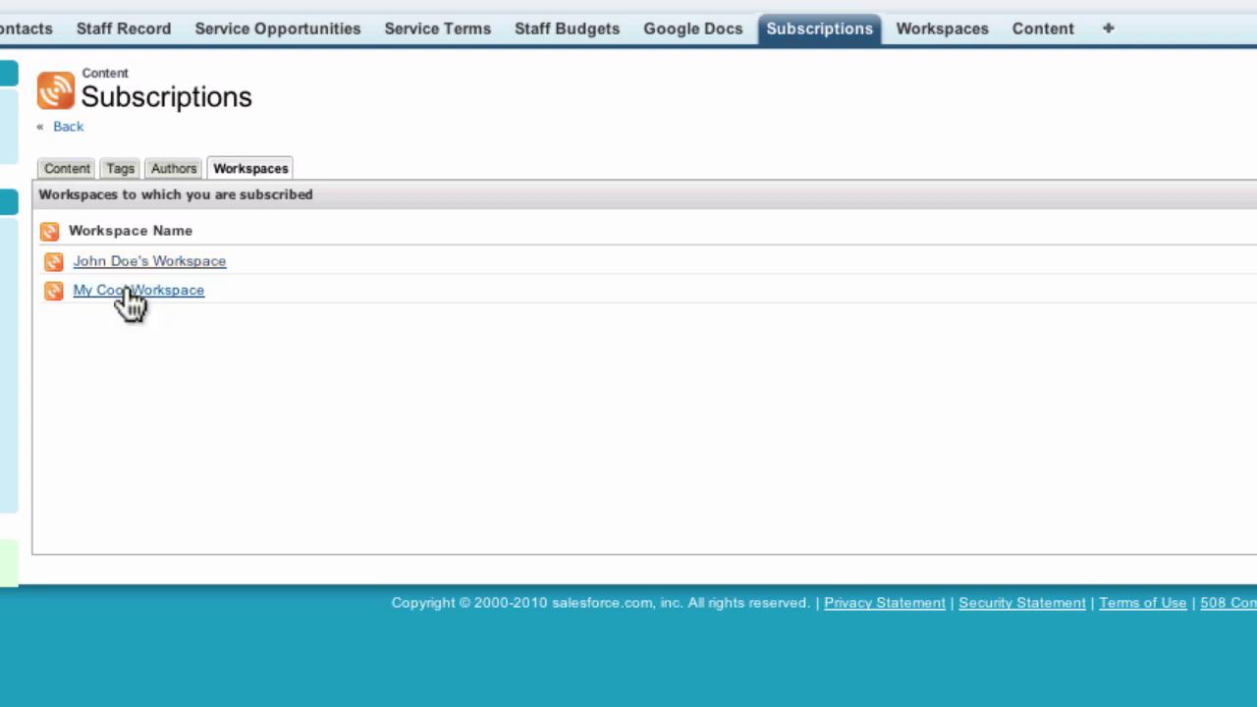
click(414, 368)
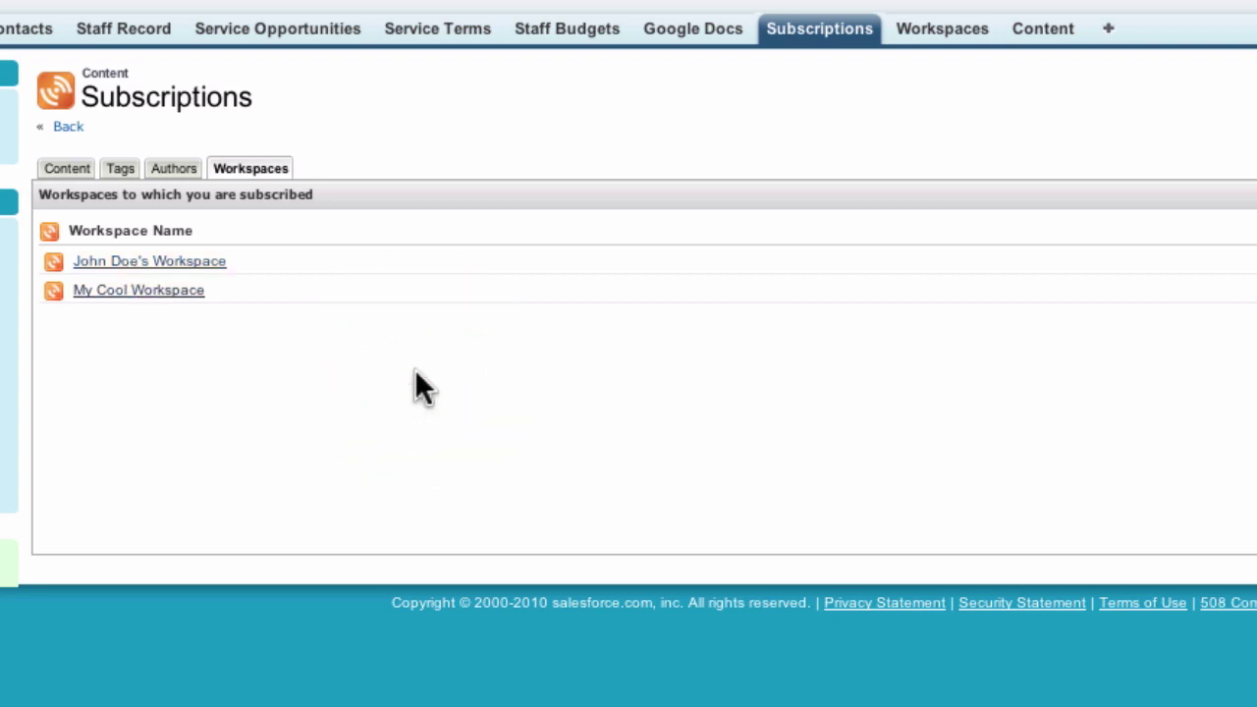